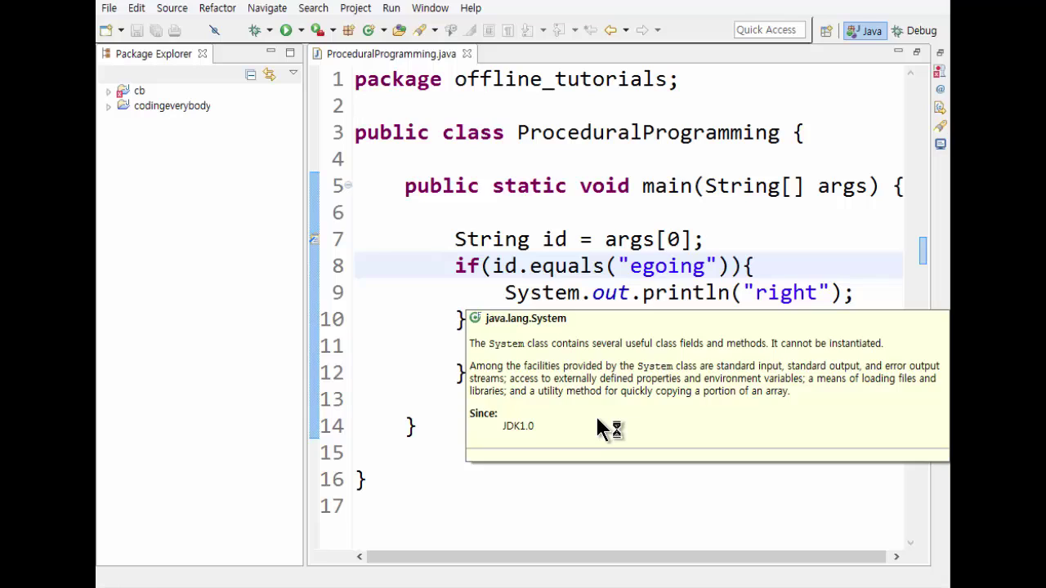
Step: Remove the codingeverybody and cb projects from the workspace list, keeping their files on disk
{"action": "mouse_move", "coordinate": [602, 431]}
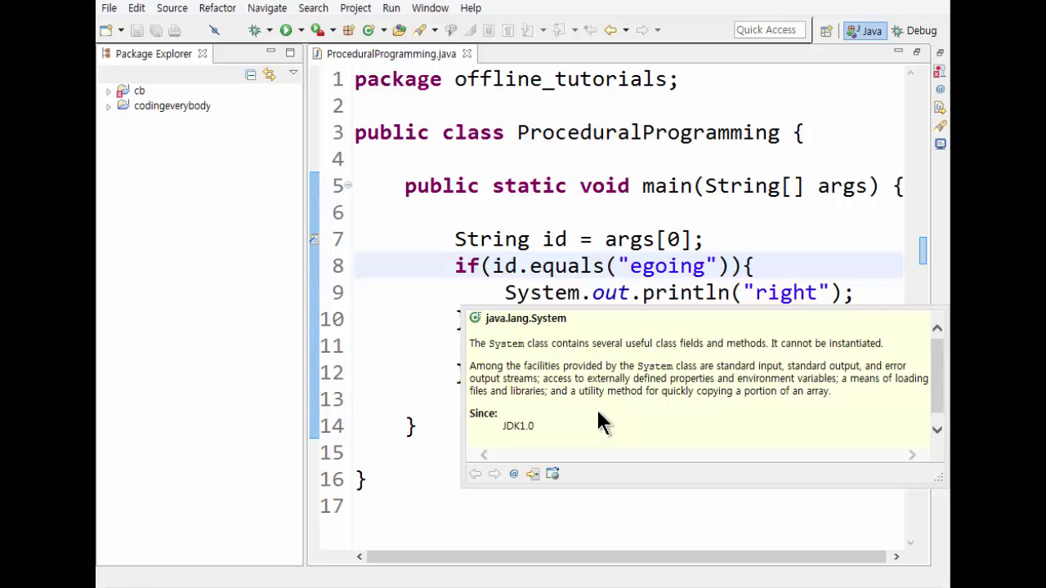
{"action": "left_click", "coordinate": [192, 104]}
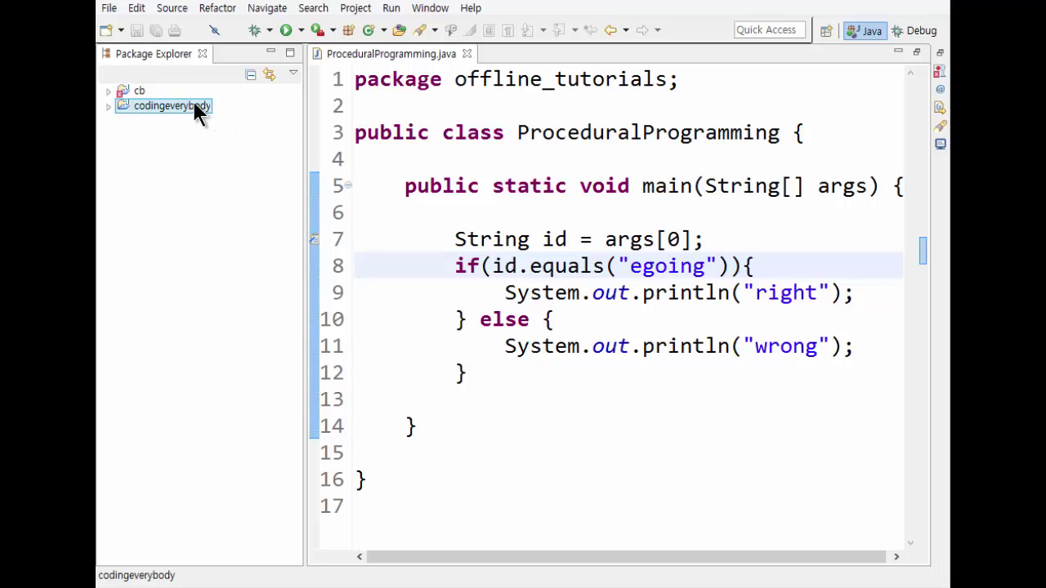
{"action": "key", "text": "Delete"}
{"action": "key", "text": "Return"}
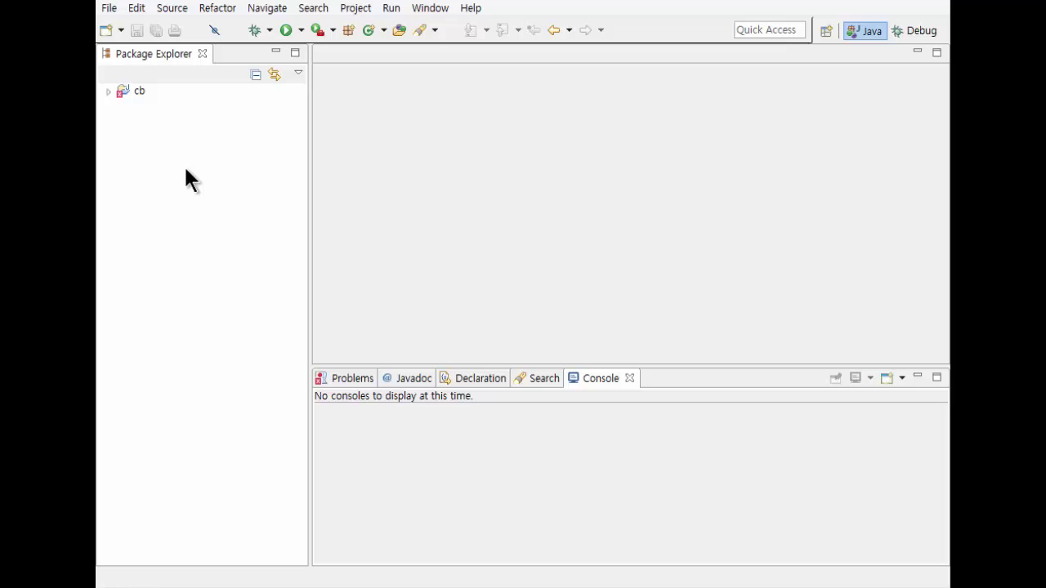
{"action": "left_click", "coordinate": [141, 91]}
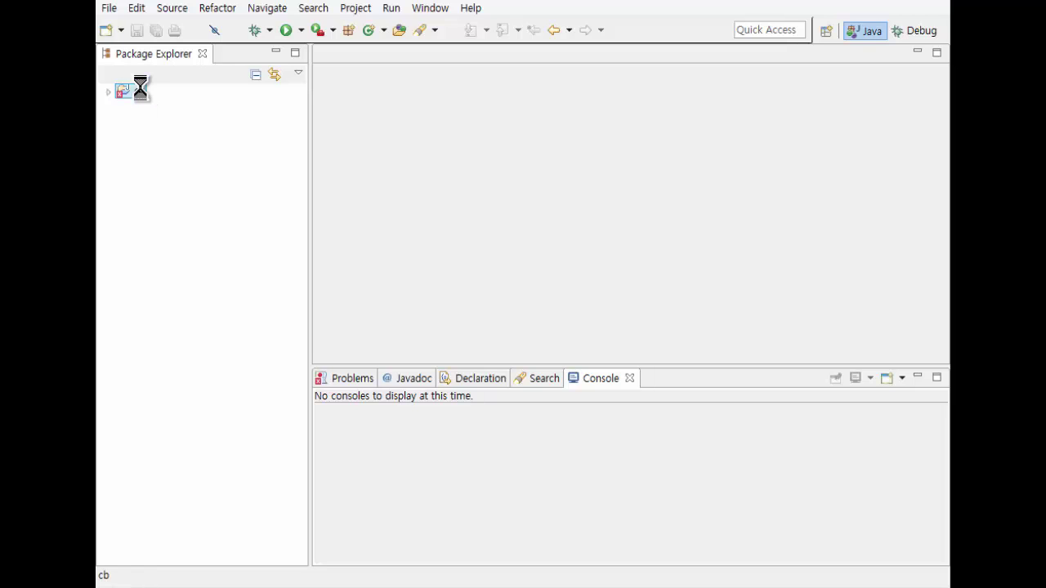
{"action": "key", "text": "Return"}
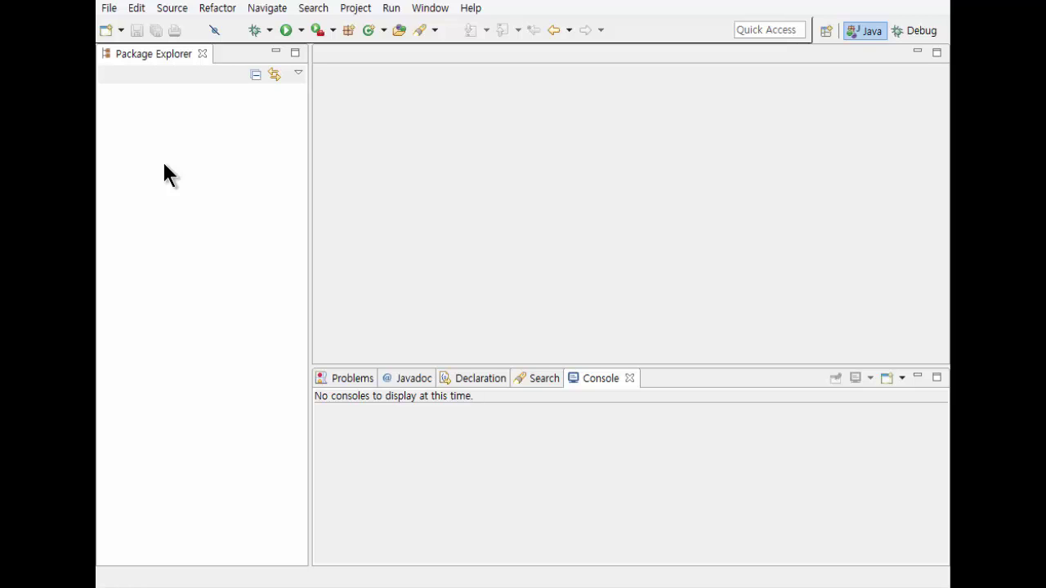
Step: Create a Java project named ce in the default location with the JavaSE-1.7 execution environment and separate source and class folders
{"action": "right_click", "coordinate": [164, 174]}
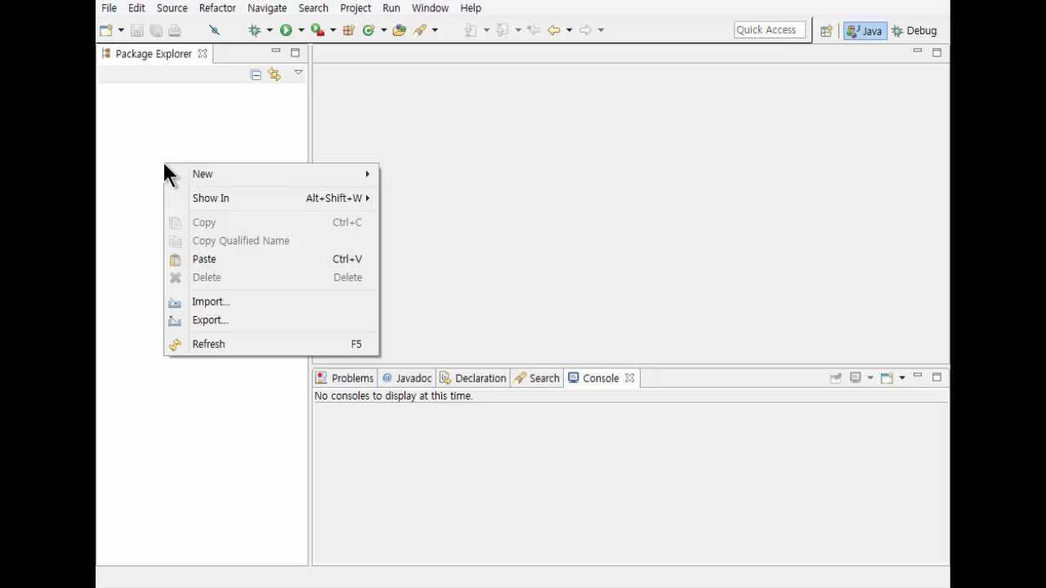
{"action": "mouse_move", "coordinate": [230, 170]}
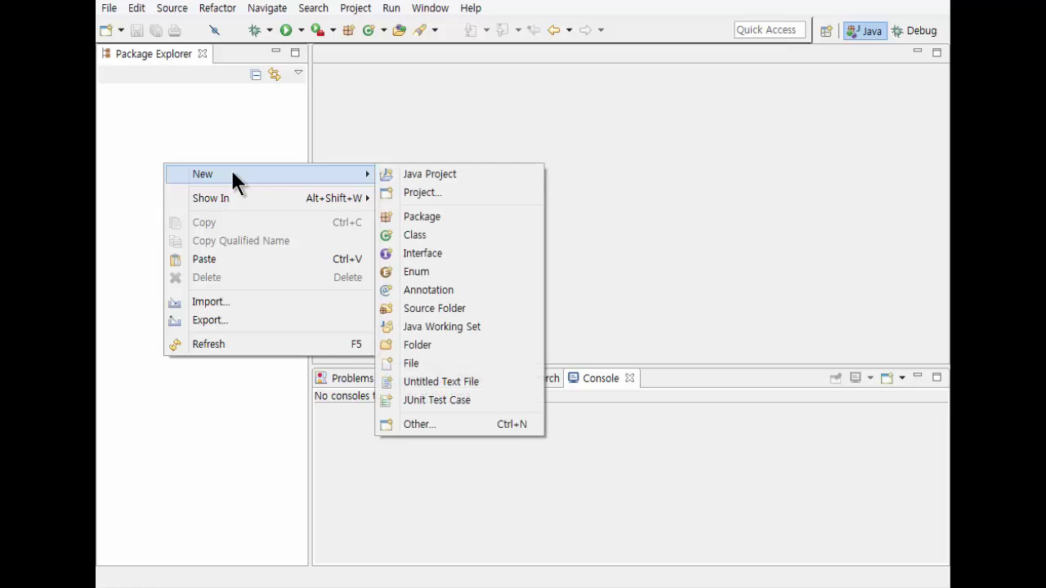
{"action": "left_click", "coordinate": [430, 175]}
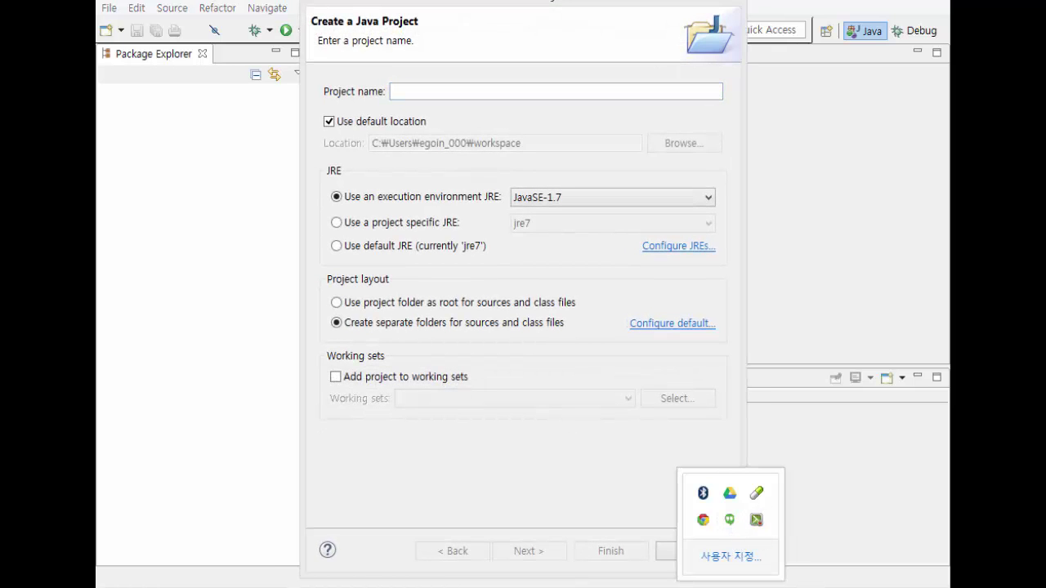
{"action": "left_click", "coordinate": [570, 442]}
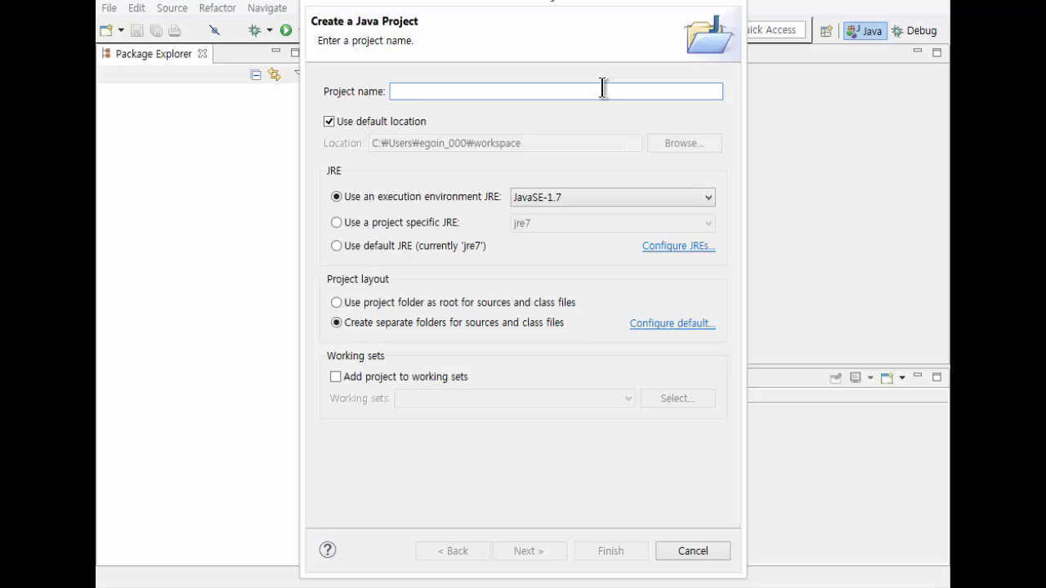
{"action": "type", "text": "co"}
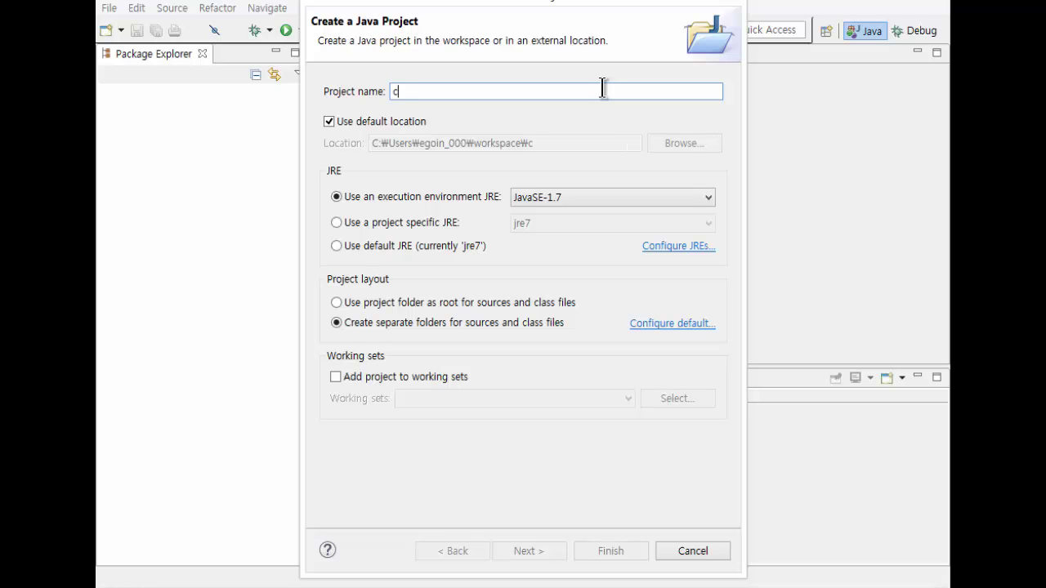
{"action": "key", "text": "BackSpace"}
{"action": "key", "text": "BackSpace"}
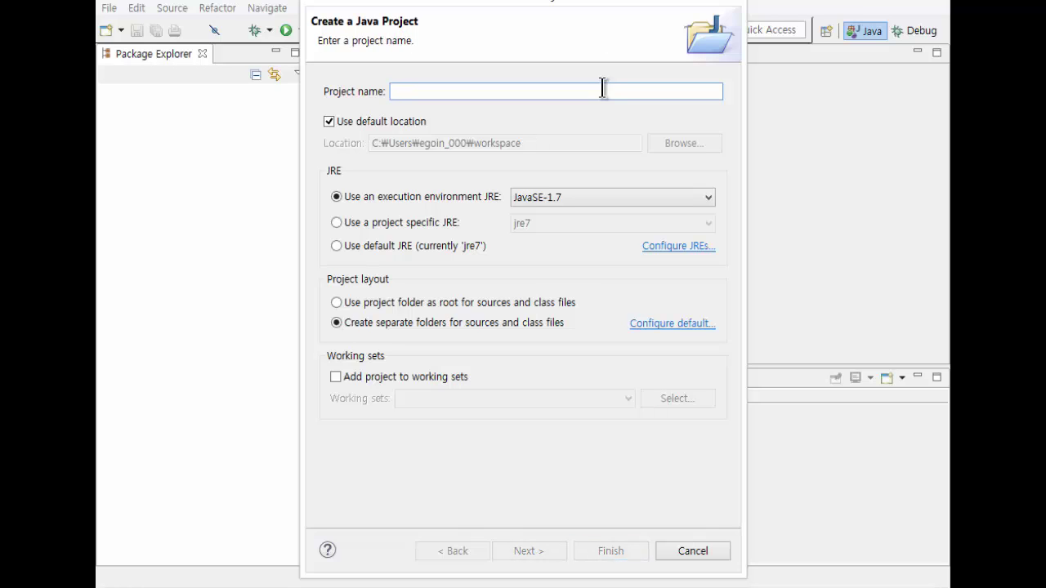
{"action": "type", "text": "c"}
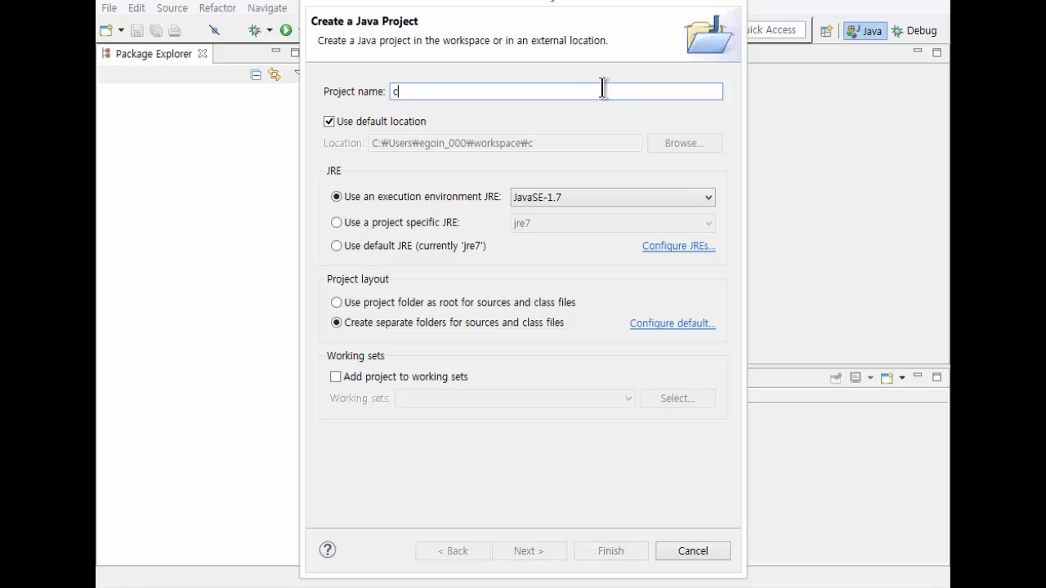
{"action": "type", "text": "e"}
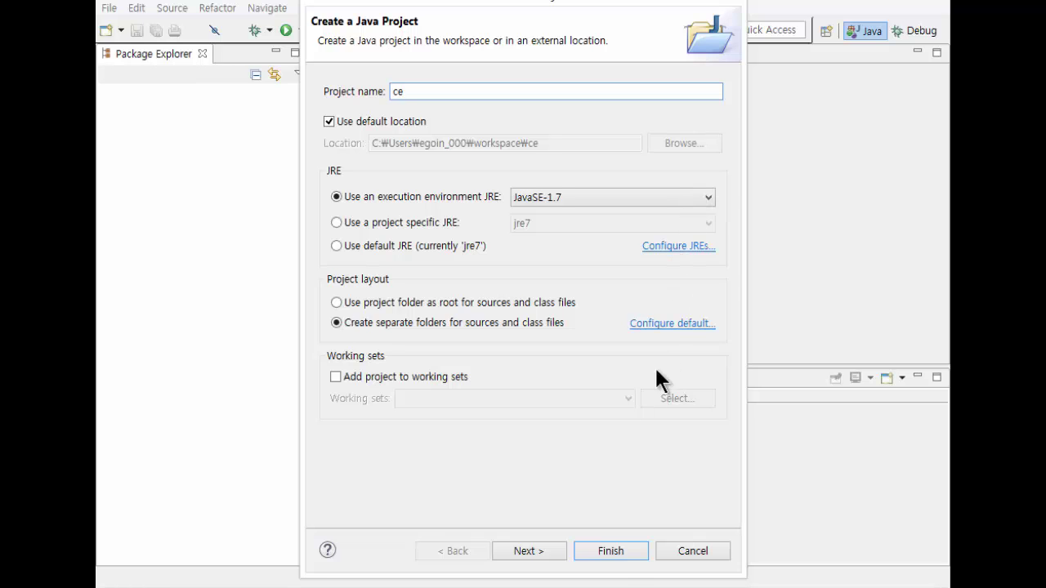
{"action": "left_click", "coordinate": [610, 551]}
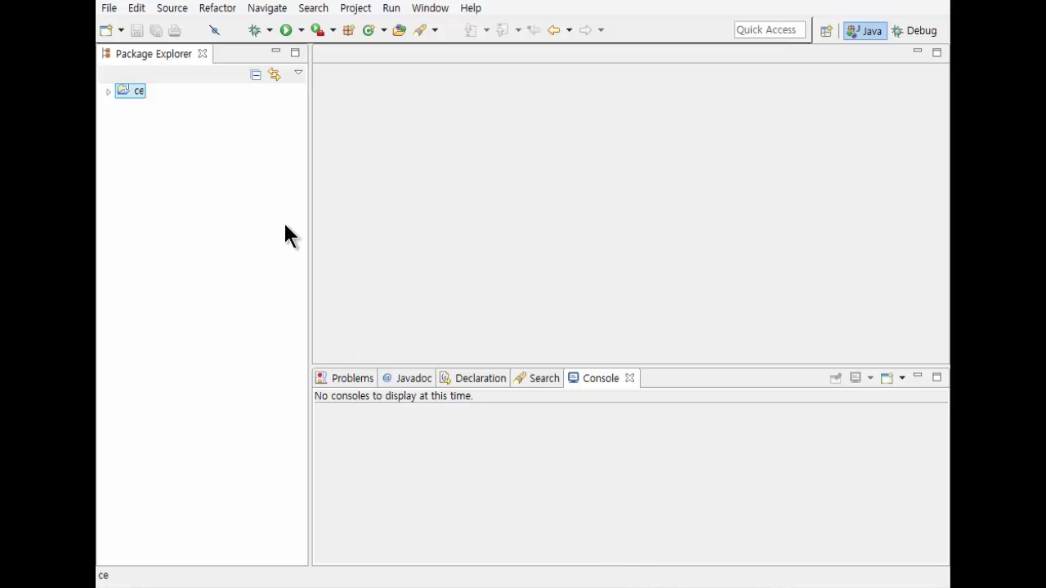
Step: Open the ce project's properties, copy its location path, and close the properties
{"action": "right_click", "coordinate": [136, 97]}
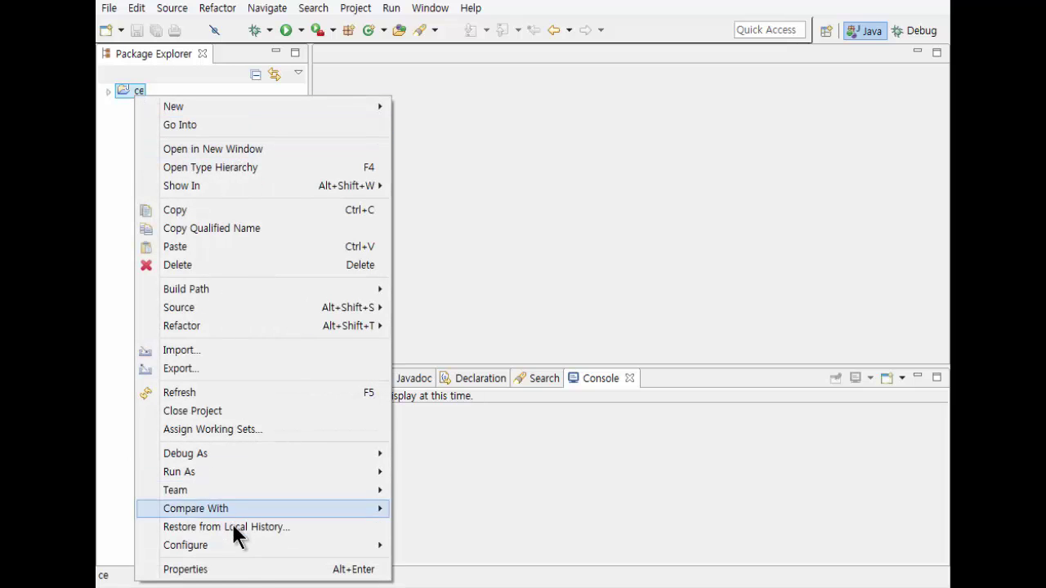
{"action": "left_click", "coordinate": [236, 568]}
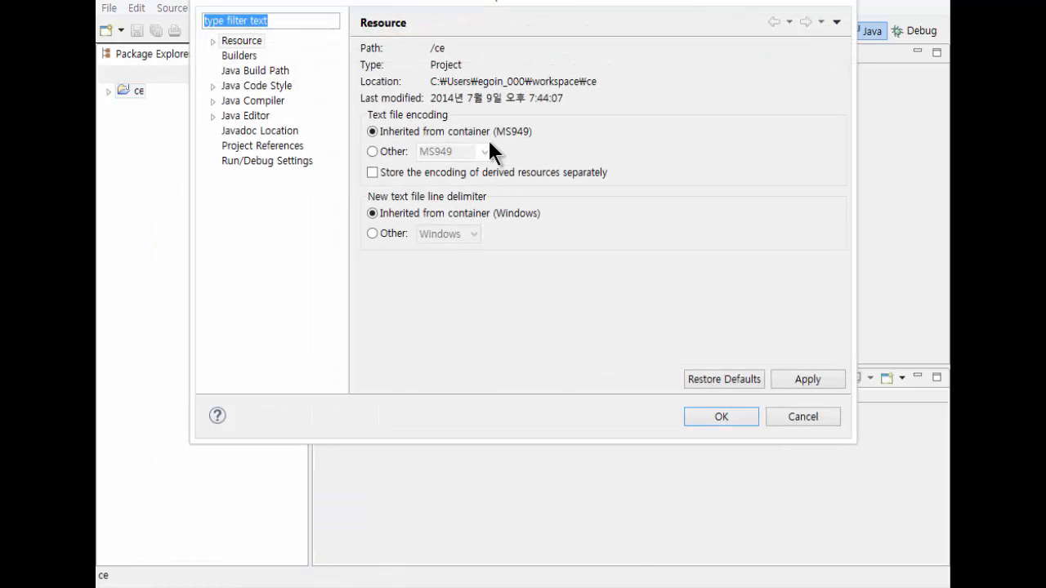
{"action": "left_click_drag", "start_coordinate": [598, 83], "coordinate": [350, 111]}
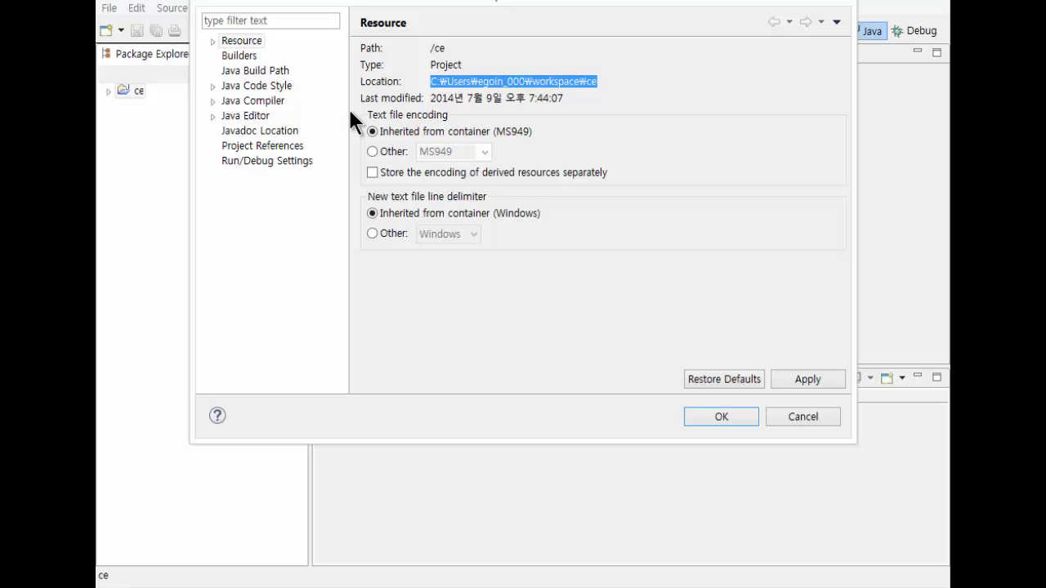
{"action": "key", "text": "Escape"}
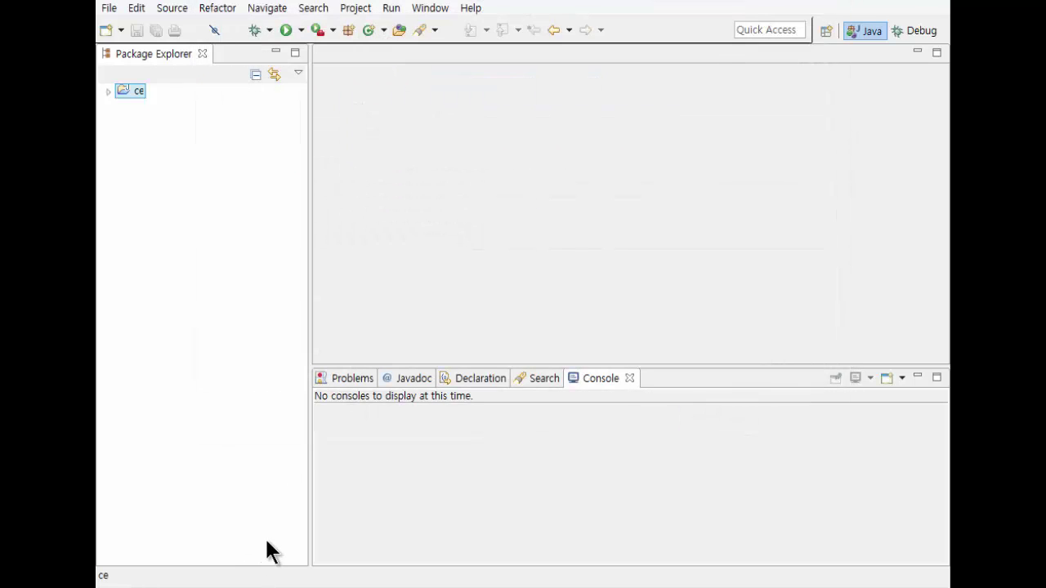
{"action": "left_click", "coordinate": [296, 533]}
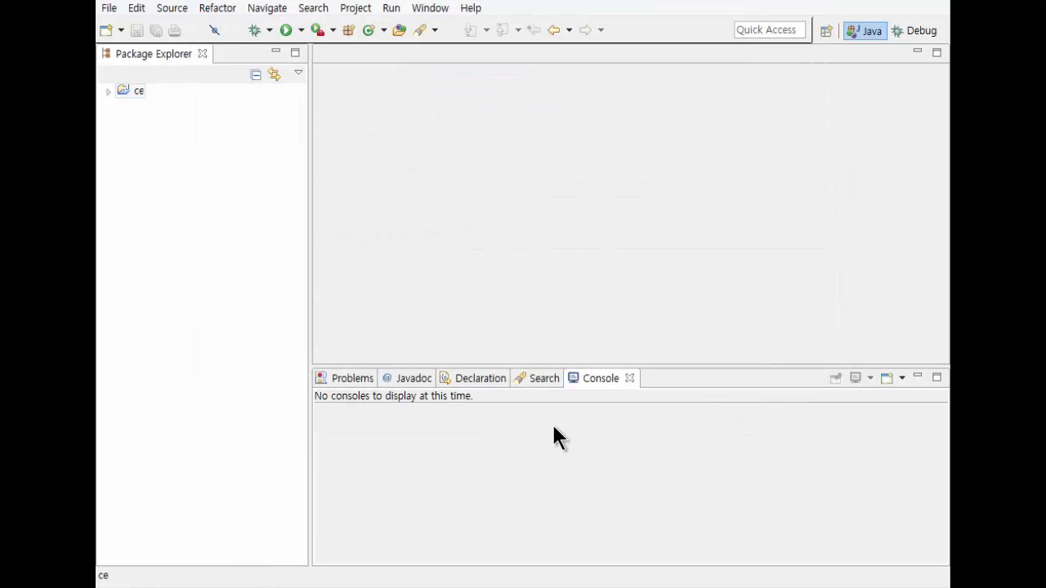
Step: Switch to File Explorer, go to the ce project's location in the workspace folder, and enlarge the window
{"action": "left_click", "coordinate": [621, 585]}
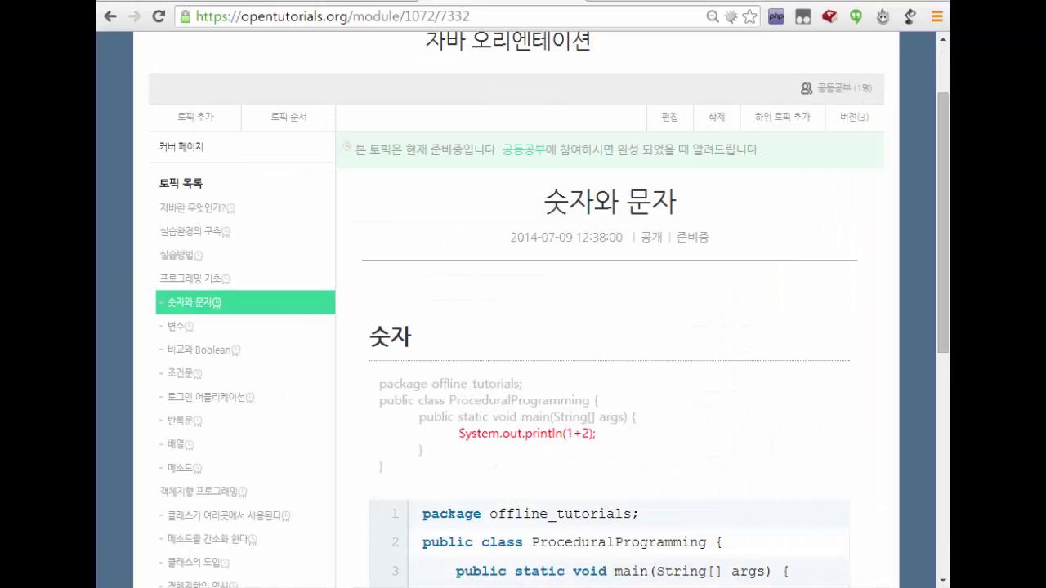
{"action": "key", "text": "super+e"}
{"action": "key", "text": "super"}
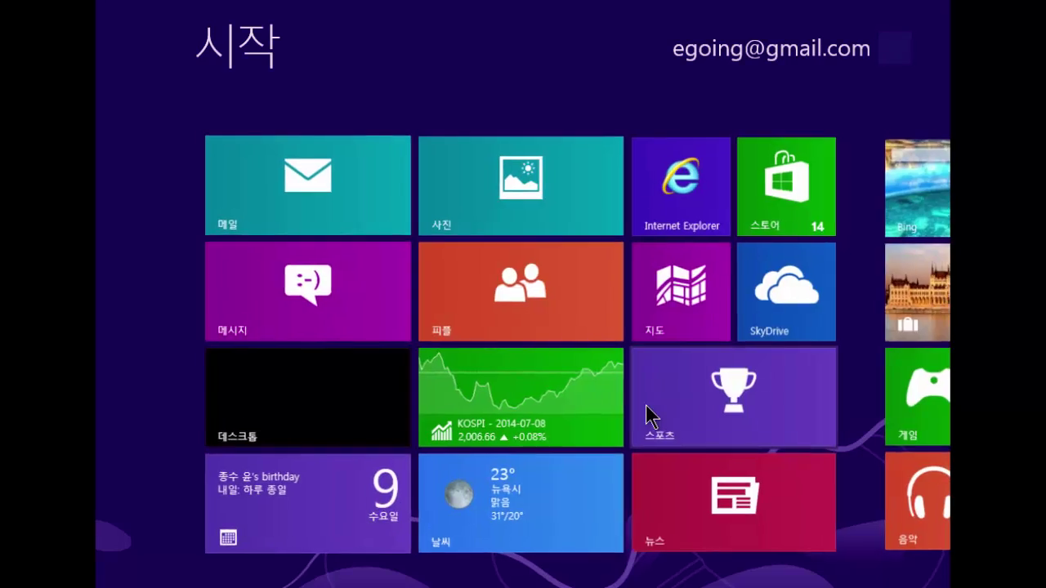
{"action": "key", "text": "super"}
{"action": "key", "text": "alt+d"}
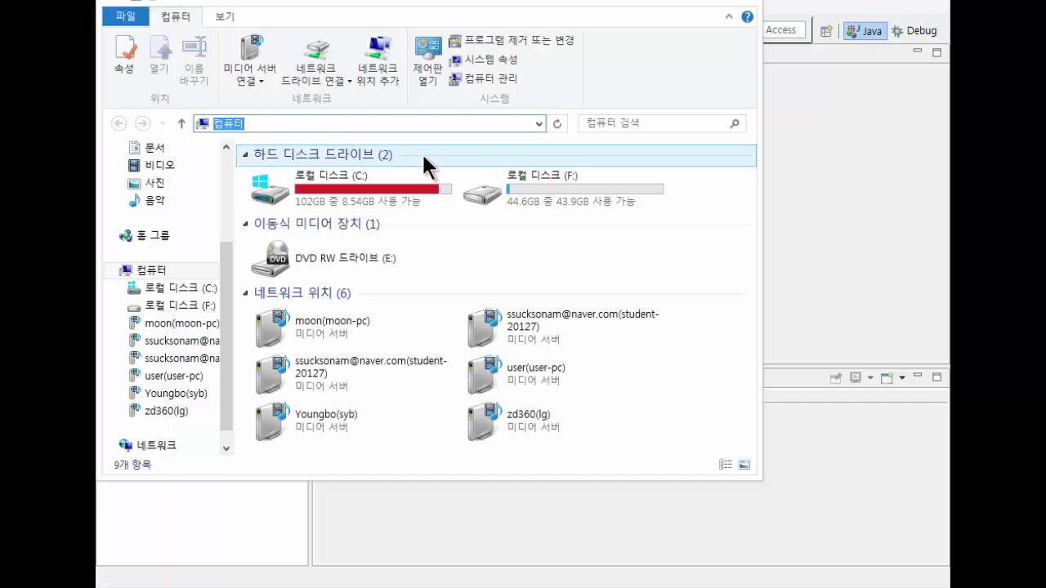
{"action": "type", "text": "C:\\Users\\egoin_000\\workspace\\ce"}
{"action": "key", "text": "Return"}
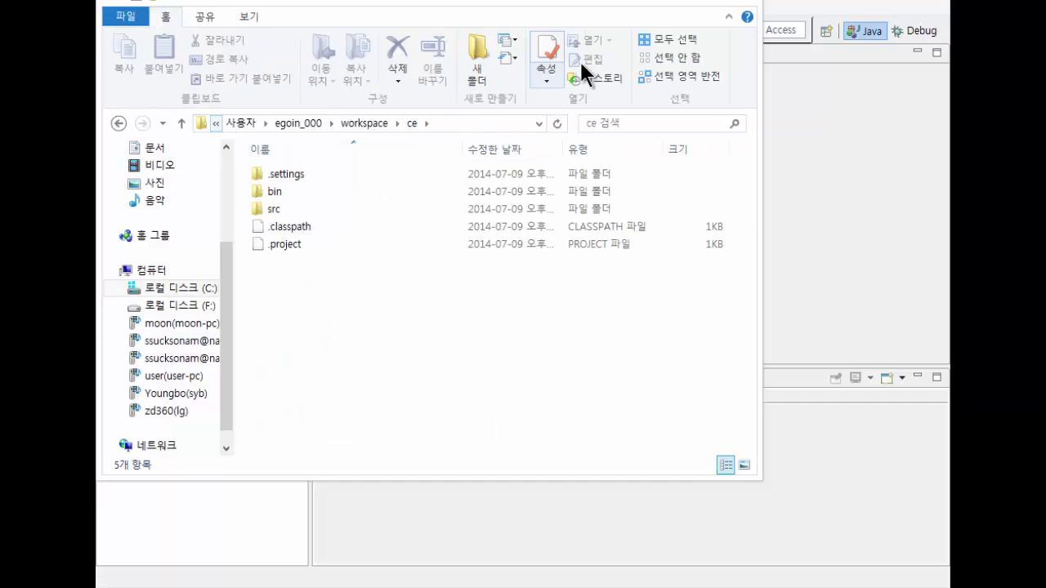
{"action": "left_click_drag", "start_coordinate": [701, 1], "coordinate": [704, 3]}
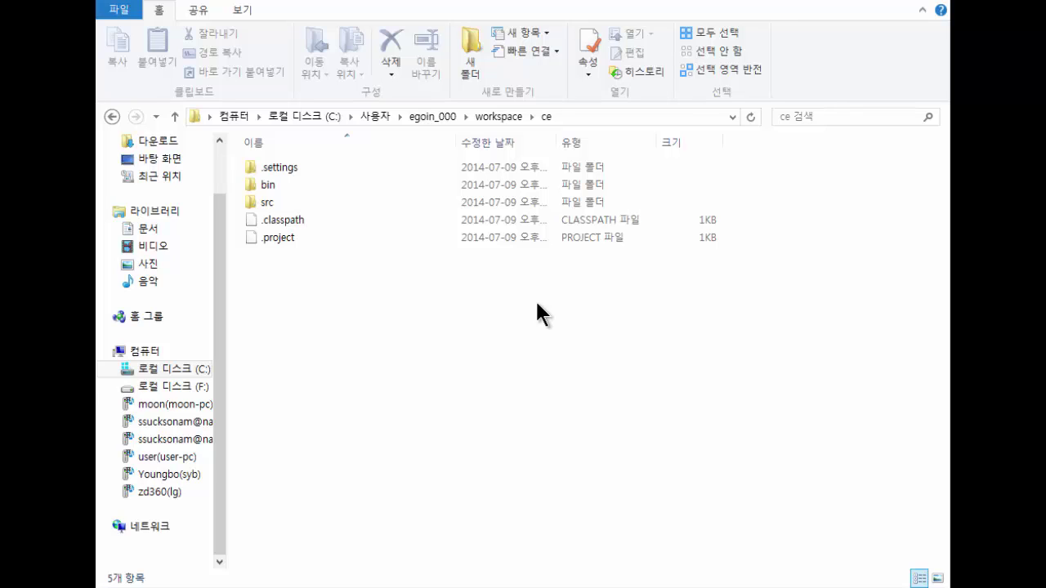
Step: Examine the files in the ce folder, view the parent workspace folder, and return to ce
{"action": "left_click_drag", "start_coordinate": [494, 308], "coordinate": [255, 146]}
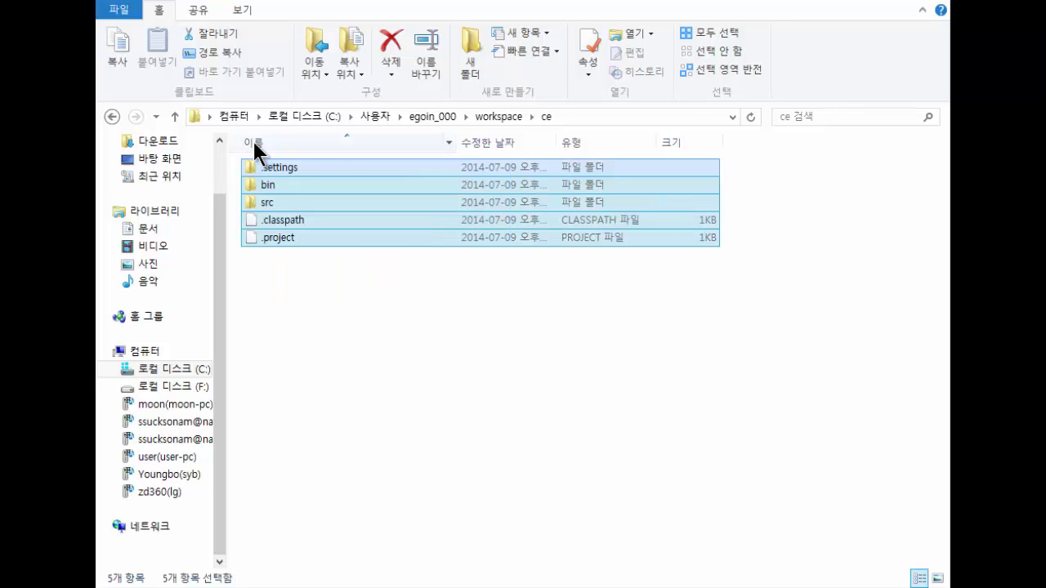
{"action": "left_click", "coordinate": [499, 116]}
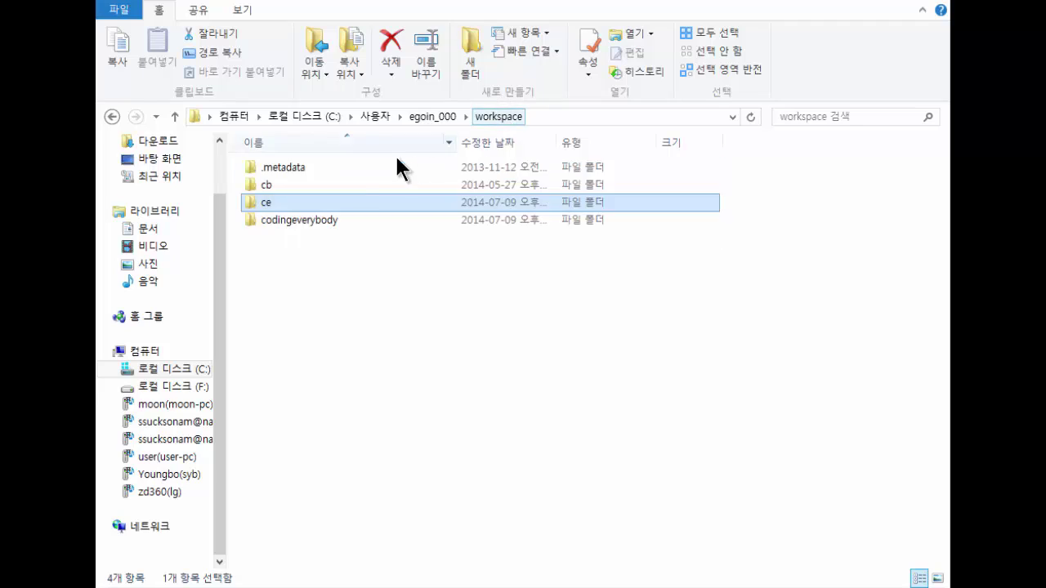
{"action": "double_click", "coordinate": [271, 206]}
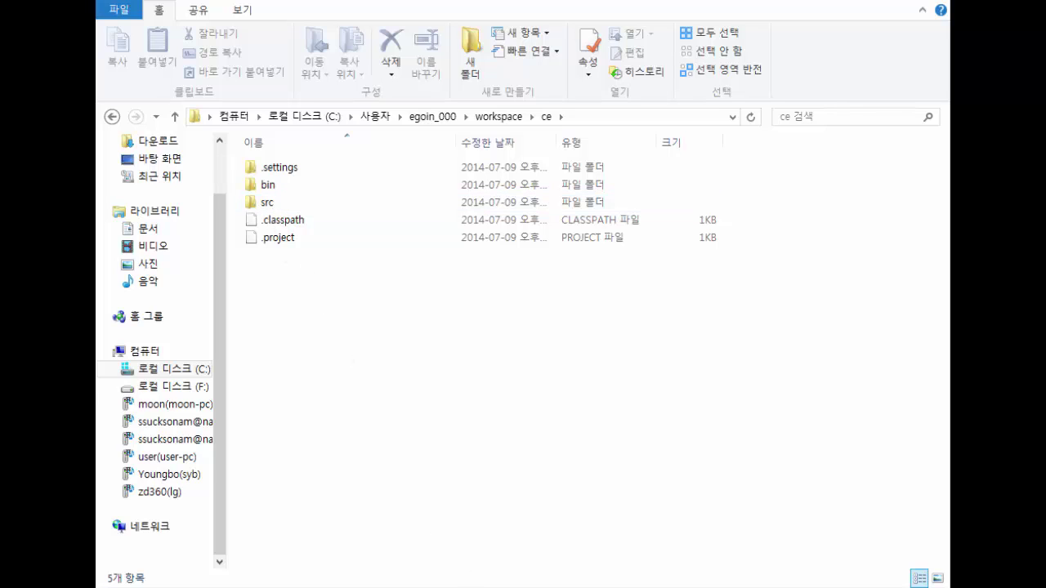
Step: Switch back to Eclipse and start a new Java class in the ce project
{"action": "key", "text": "alt+Tab"}
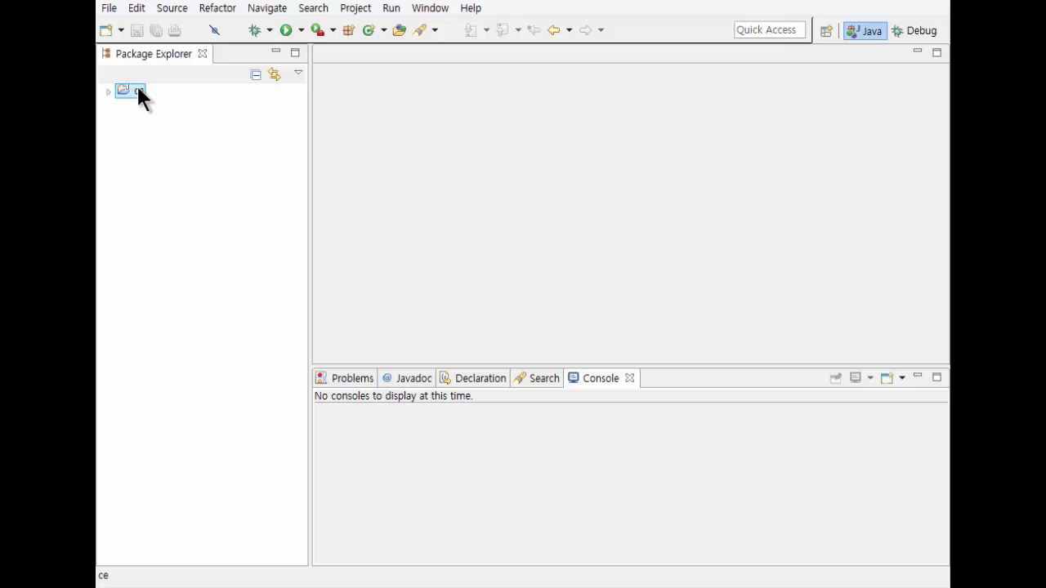
{"action": "right_click", "coordinate": [139, 96]}
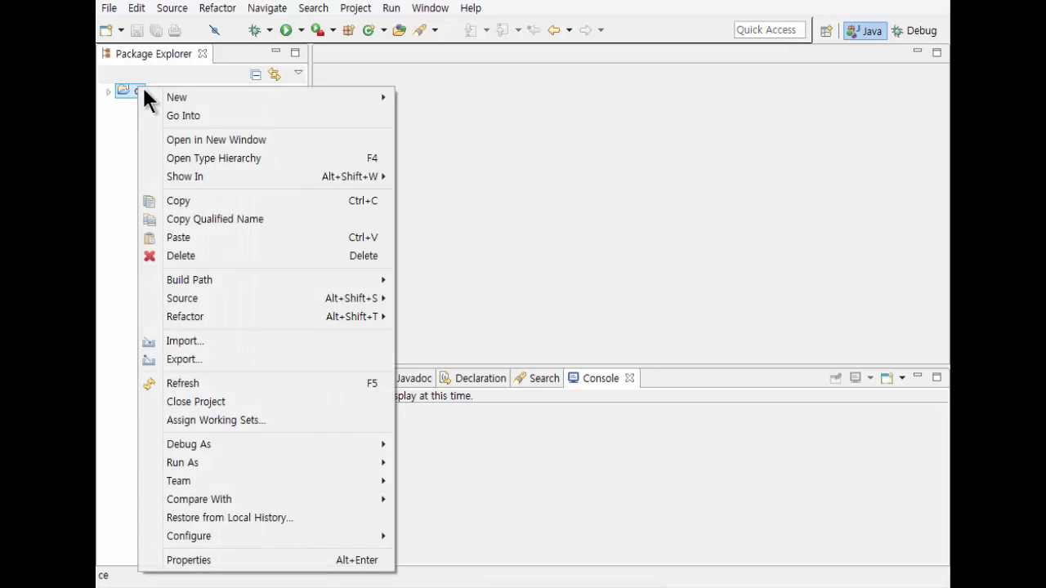
{"action": "mouse_move", "coordinate": [196, 104]}
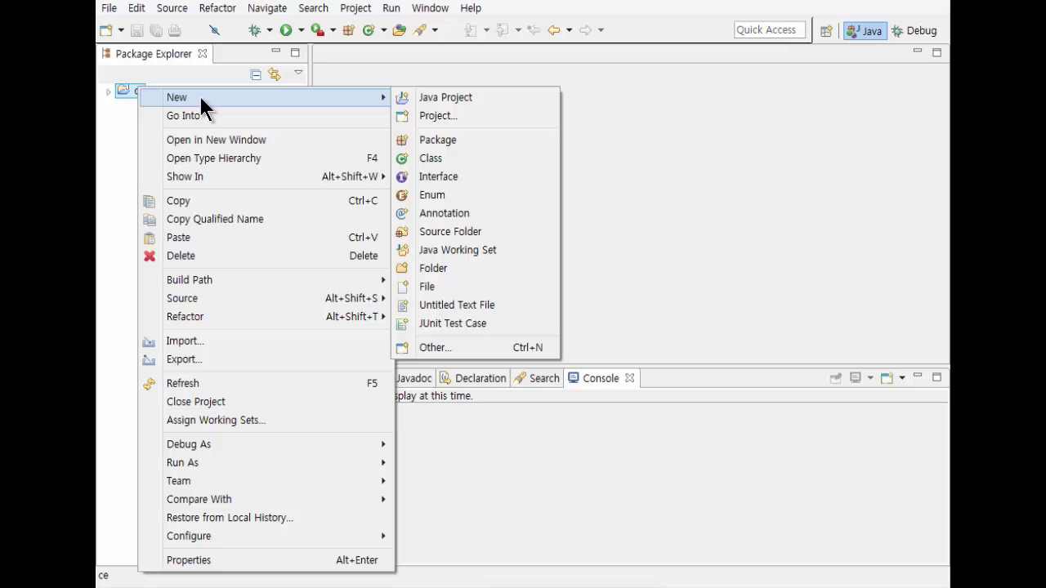
{"action": "left_click", "coordinate": [447, 160]}
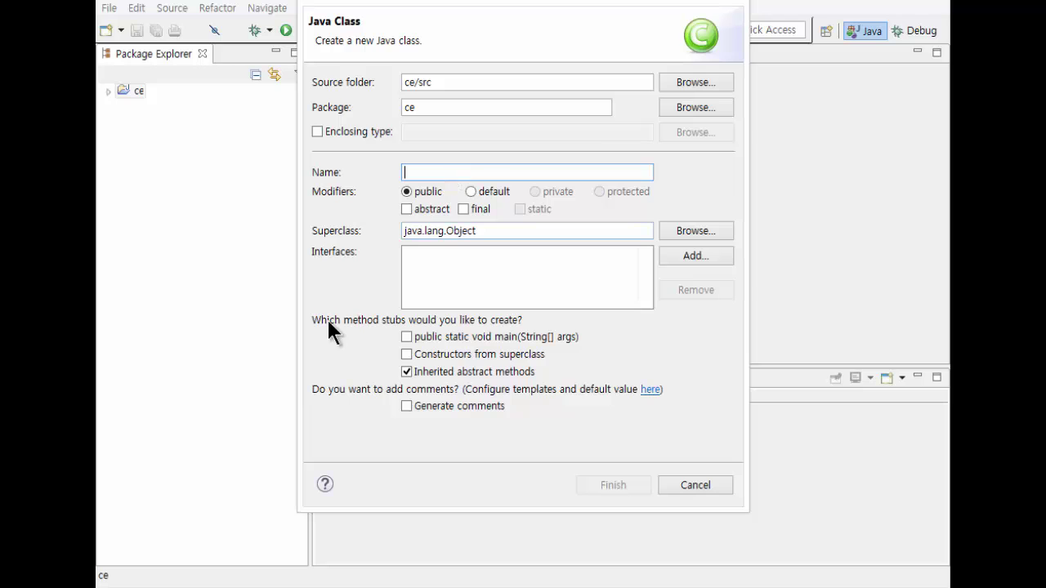
Step: Switch to the opentutorials page in the browser and copy the class name ProceduralProgramming from the first code example
{"action": "left_click", "coordinate": [264, 585]}
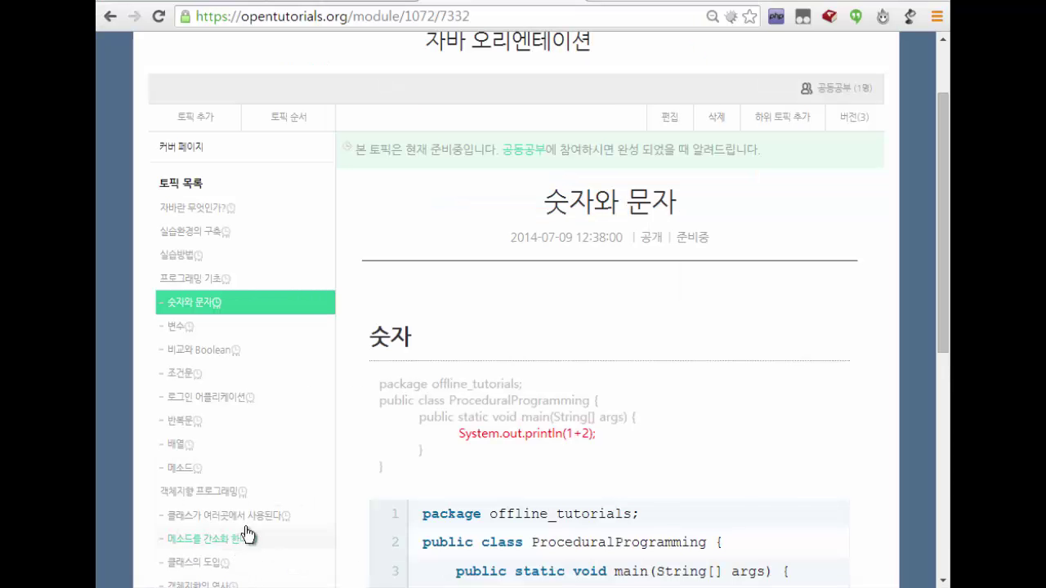
{"action": "scroll", "coordinate": [500, 366], "scroll_direction": "down", "scroll_amount": 1}
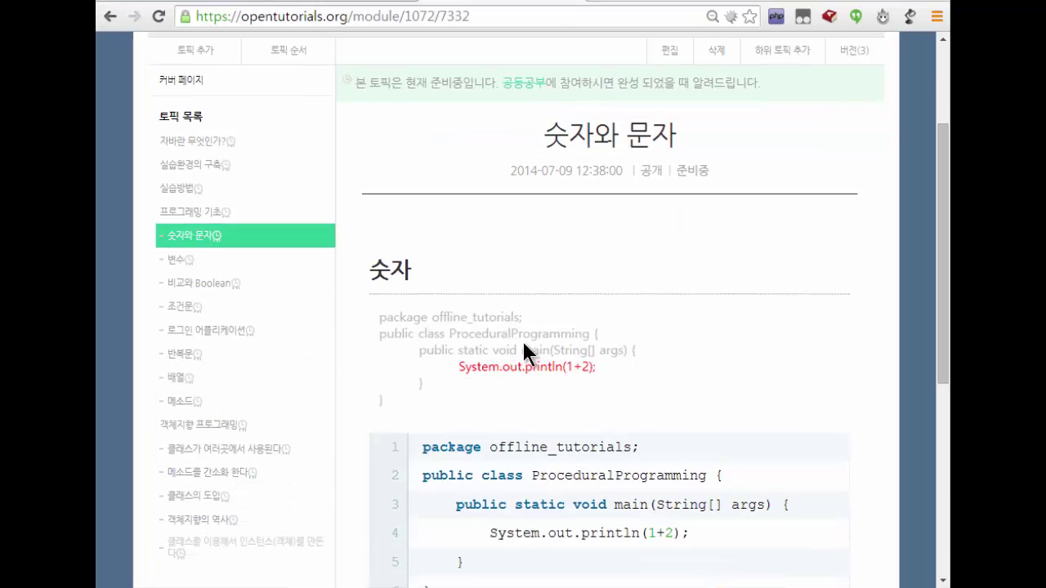
{"action": "double_click", "coordinate": [554, 475]}
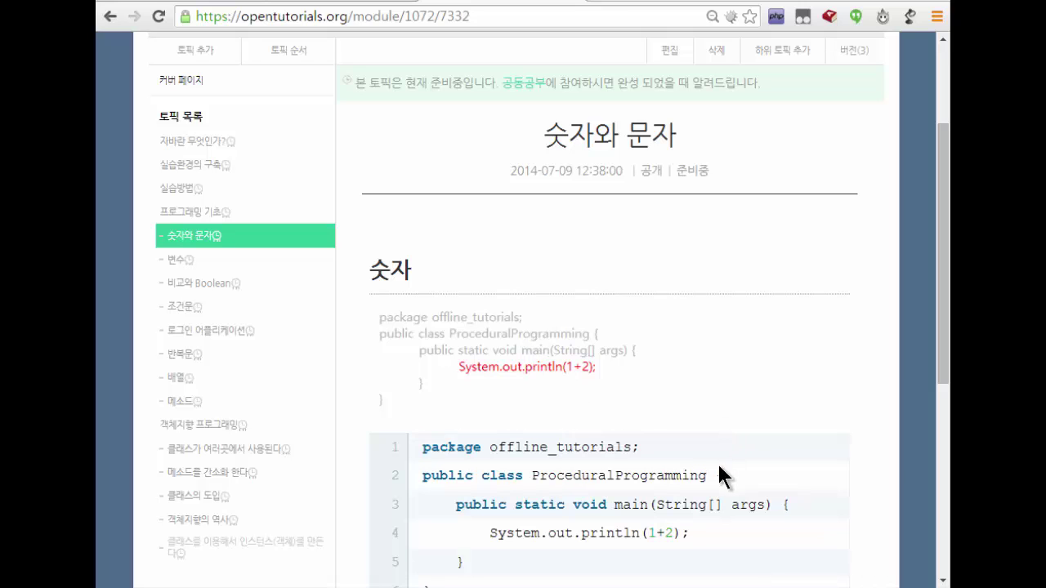
{"action": "left_click_drag", "start_coordinate": [707, 476], "coordinate": [532, 476]}
{"action": "key", "text": "ctrl+c"}
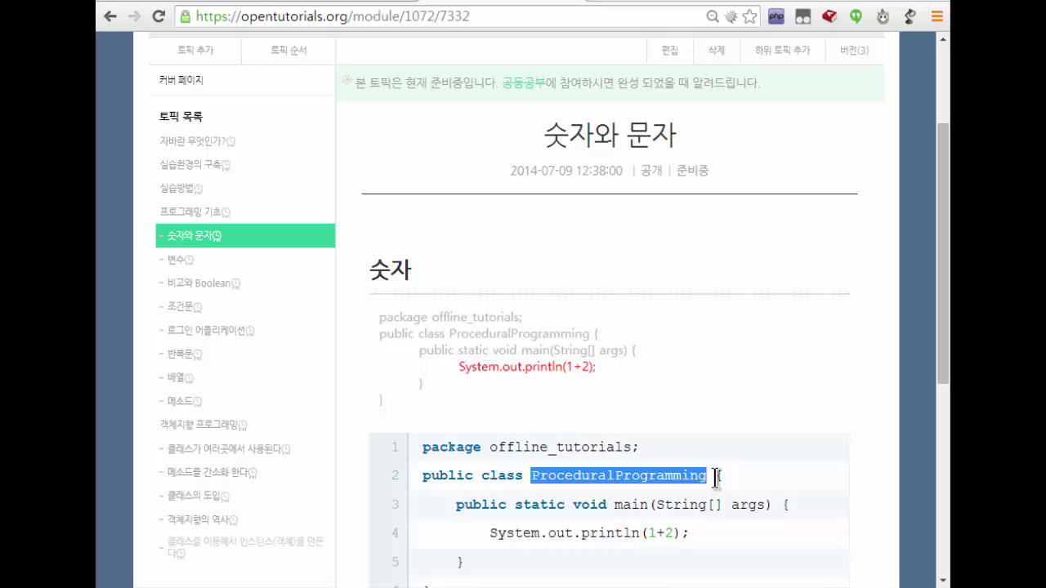
Step: Switch back to Eclipse and enter the copied name ProceduralProgramming as the new class's name
{"action": "scroll", "coordinate": [715, 476], "scroll_direction": "down", "scroll_amount": 3}
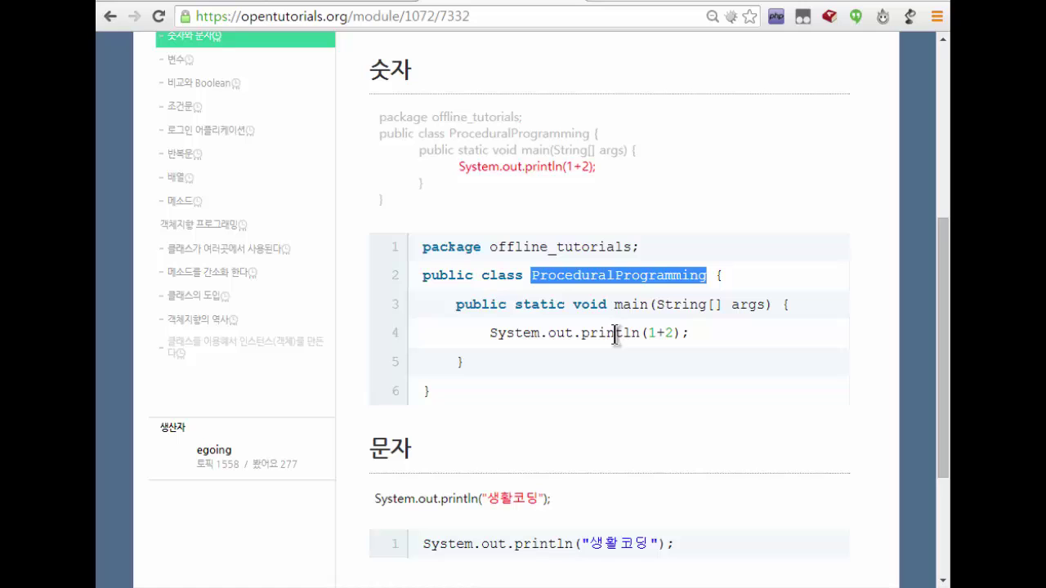
{"action": "key", "text": "alt+Tab"}
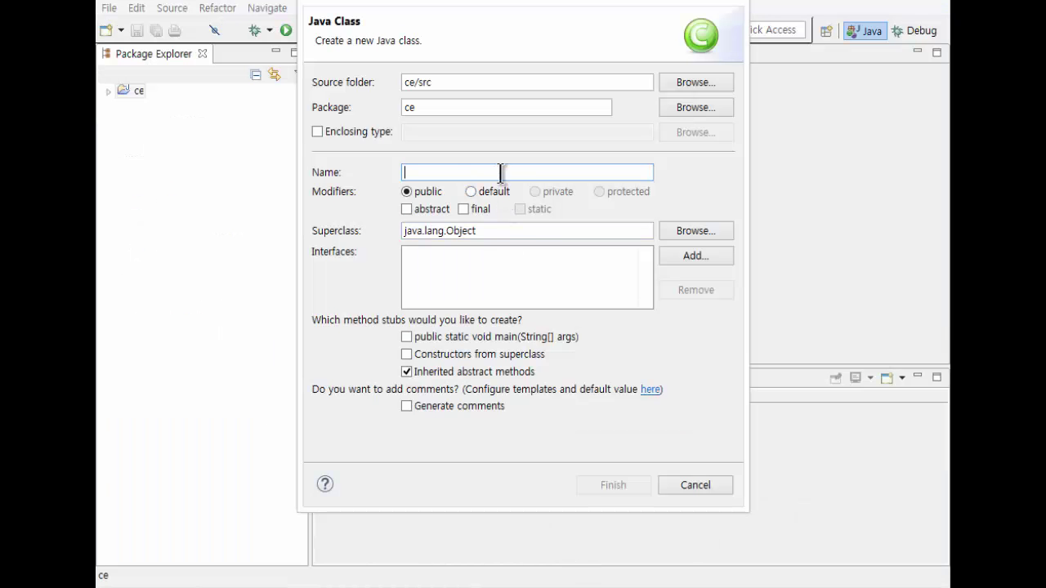
{"action": "key", "text": "ctrl+v"}
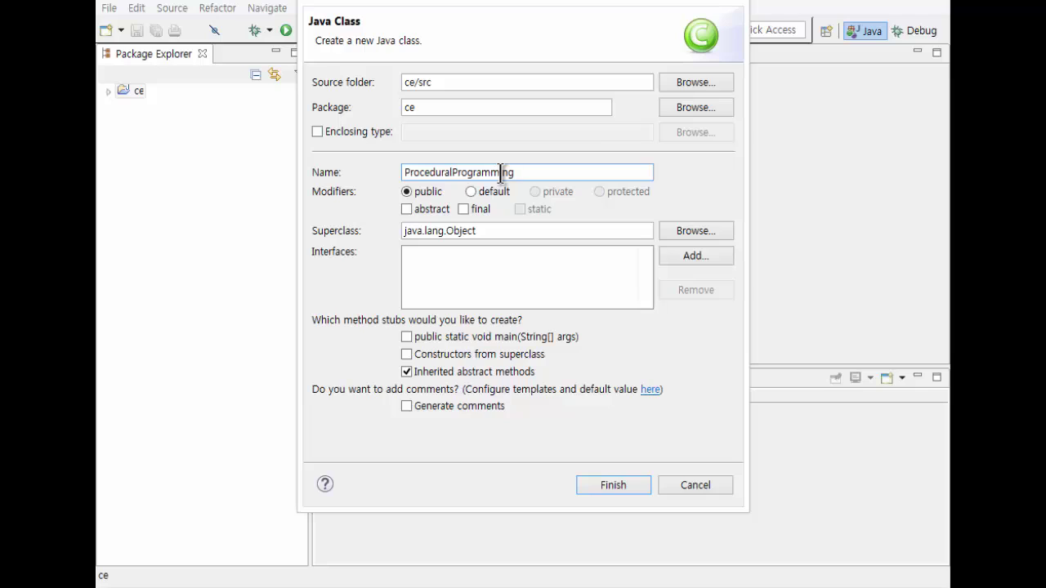
Step: Switch to the opentutorials page and copy the package name offline_tutorials from the first code example to replace the class's package value
{"action": "left_click", "coordinate": [485, 107]}
{"action": "left_click_drag", "start_coordinate": [485, 107], "coordinate": [374, 111]}
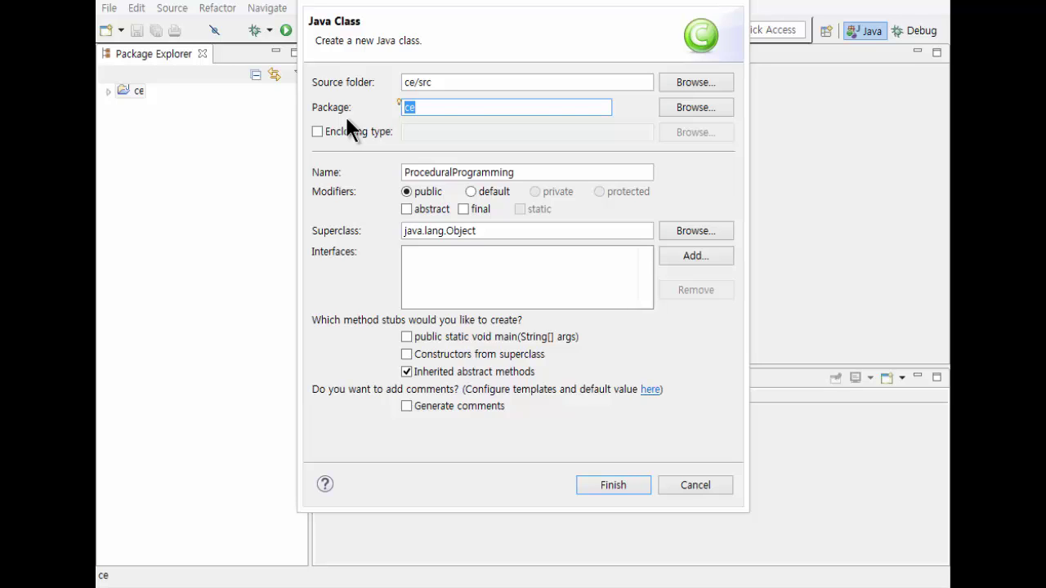
{"action": "key", "text": "alt+Tab"}
{"action": "left_click", "coordinate": [515, 263]}
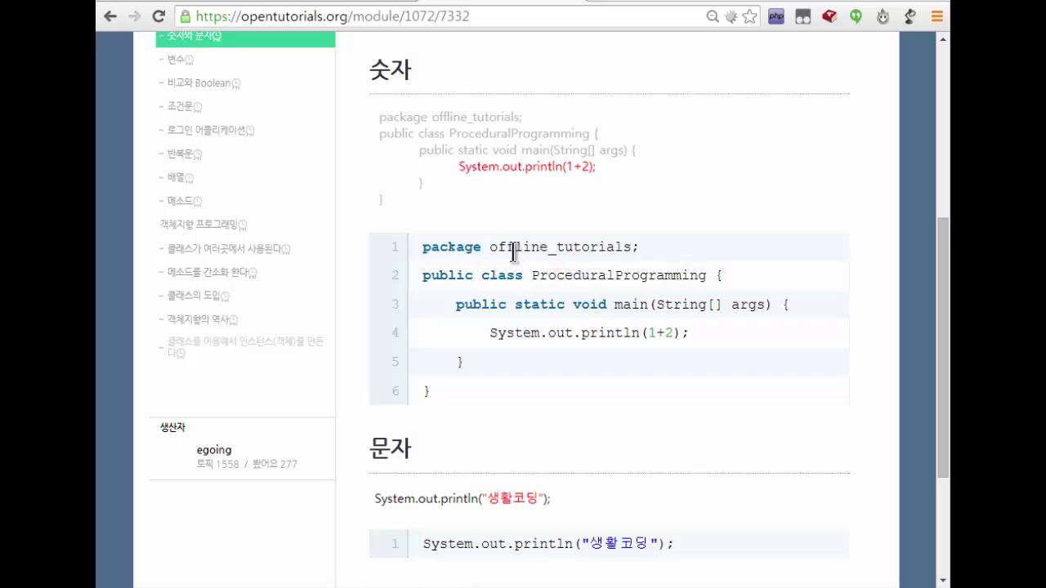
{"action": "double_click", "coordinate": [514, 254]}
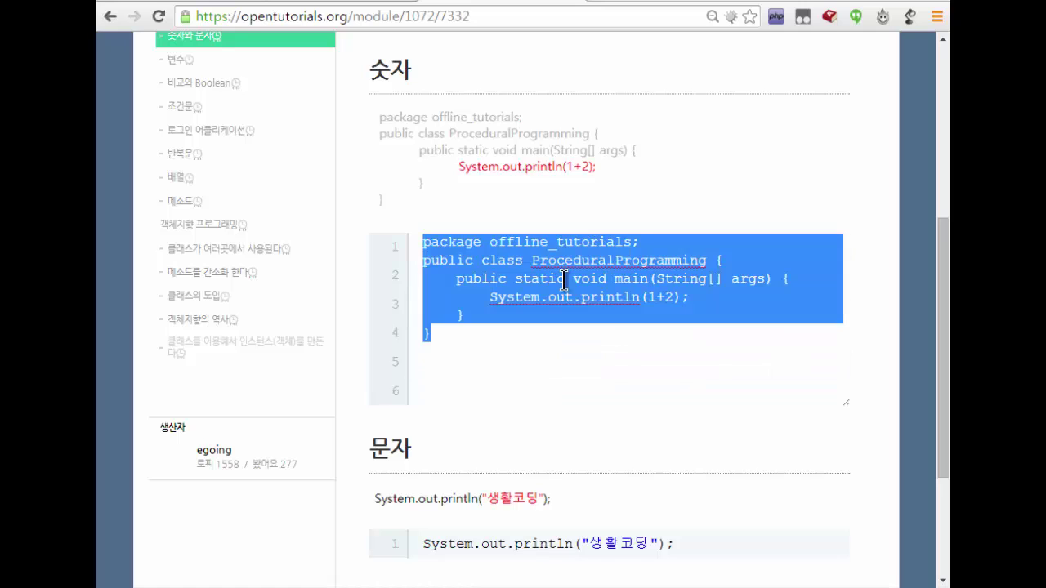
{"action": "left_click", "coordinate": [636, 230]}
{"action": "left_click_drag", "start_coordinate": [635, 246], "coordinate": [489, 246]}
{"action": "key", "text": "ctrl+c"}
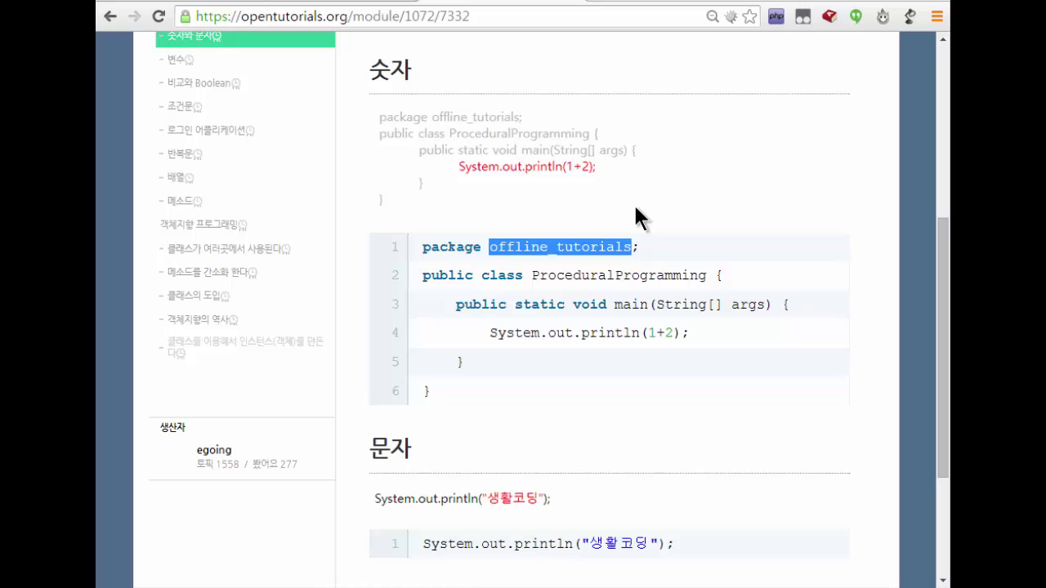
Step: Return to Eclipse, set the new class's package to offline_tutorials, and include the public static void main(String[] args) method stub
{"action": "key", "text": "alt+Tab"}
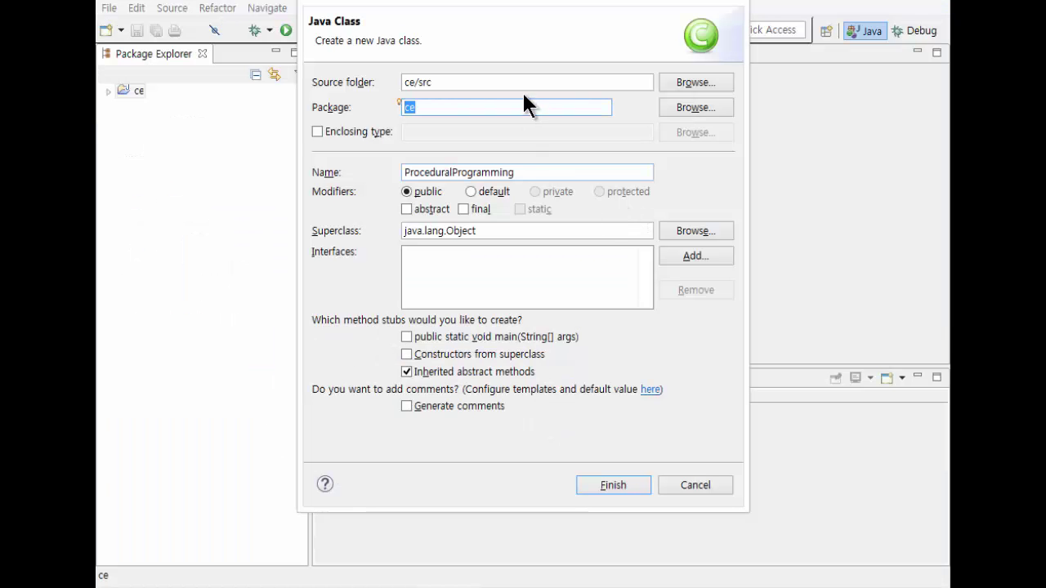
{"action": "key", "text": "ctrl+v"}
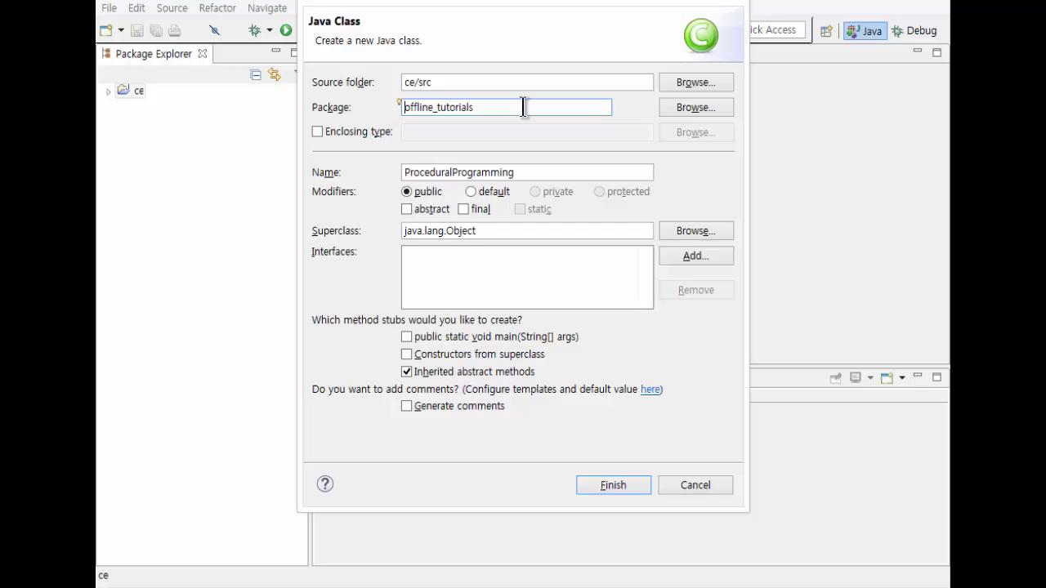
{"action": "left_click", "coordinate": [450, 346]}
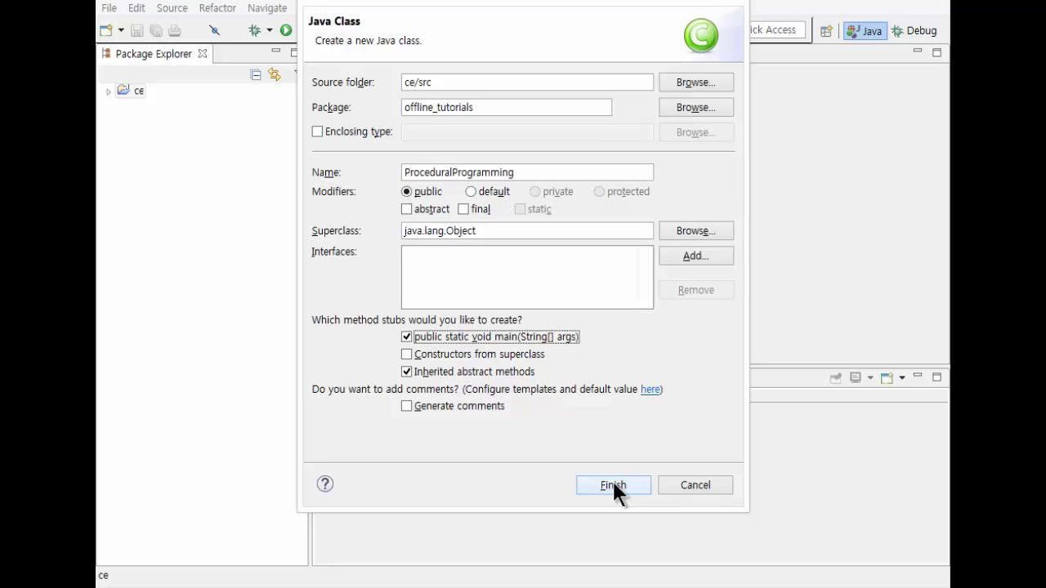
Step: Switch to File Explorer, open the ce project's src folder, and dock the window to the left half of the screen
{"action": "key", "text": "alt+Tab"}
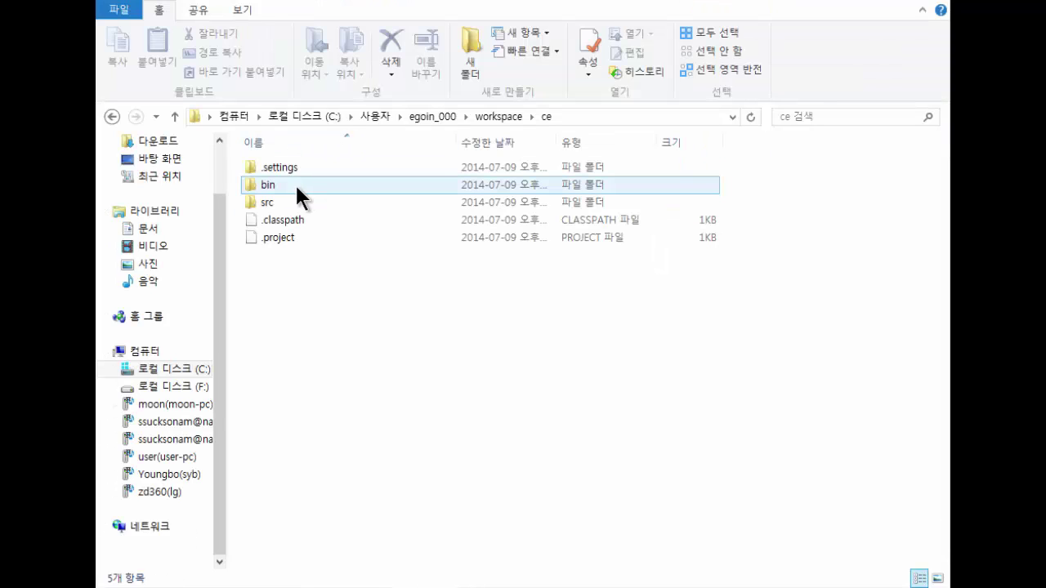
{"action": "left_click", "coordinate": [296, 207]}
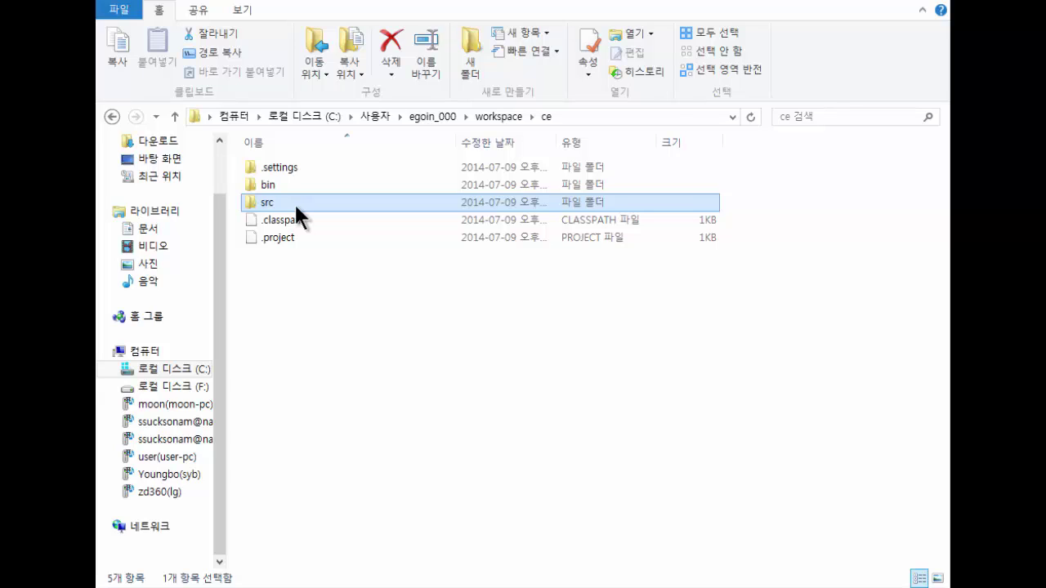
{"action": "key", "text": "F2"}
{"action": "key", "text": "Escape"}
{"action": "key", "text": "Return"}
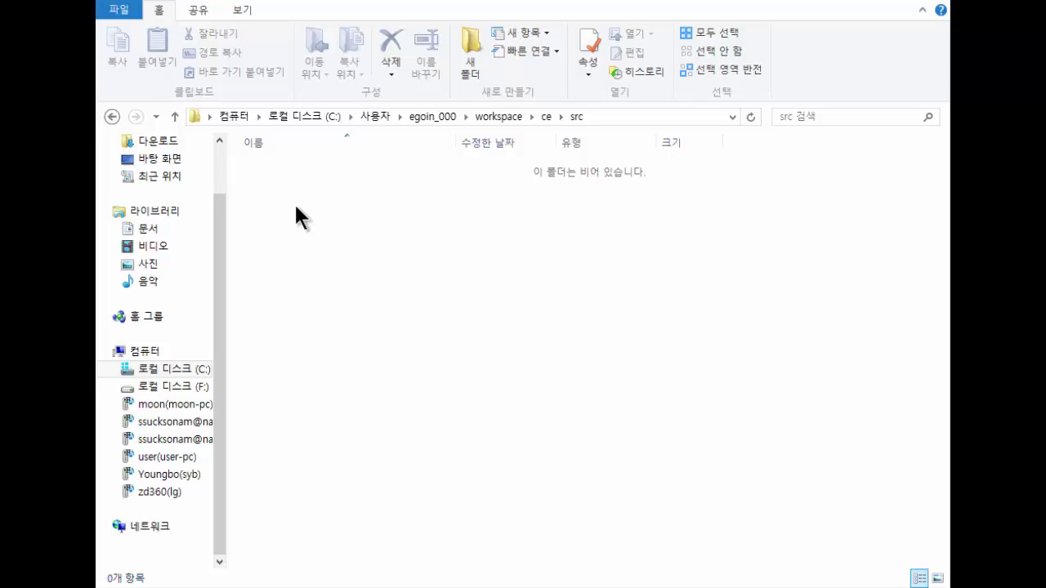
{"action": "key", "text": "super+Left"}
Step: Switch to Eclipse, dock the Java Class dialog to the right half of the screen, and finish creating the class
{"action": "left_click", "coordinate": [583, 135]}
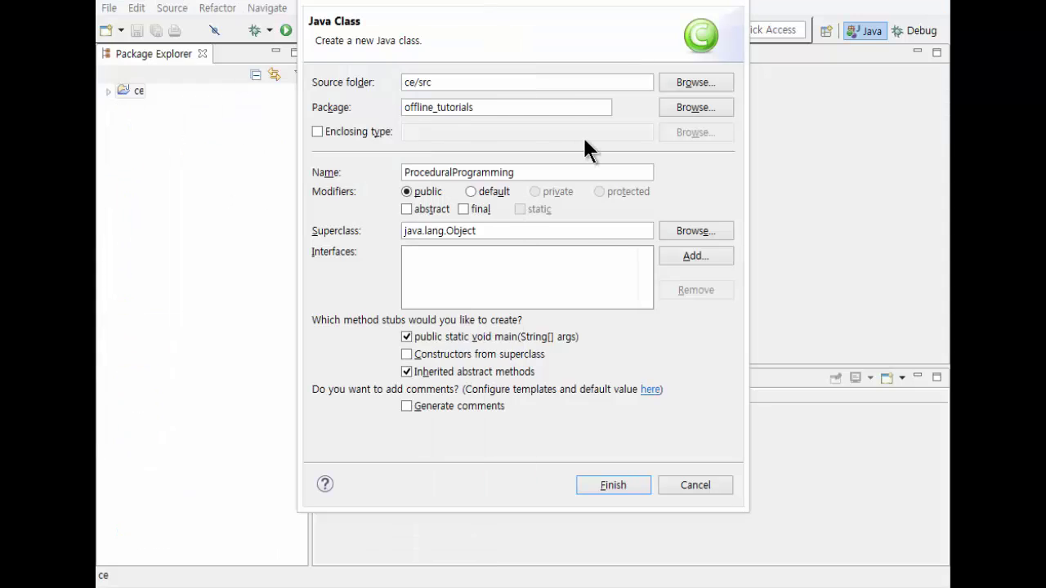
{"action": "key", "text": "super+Right"}
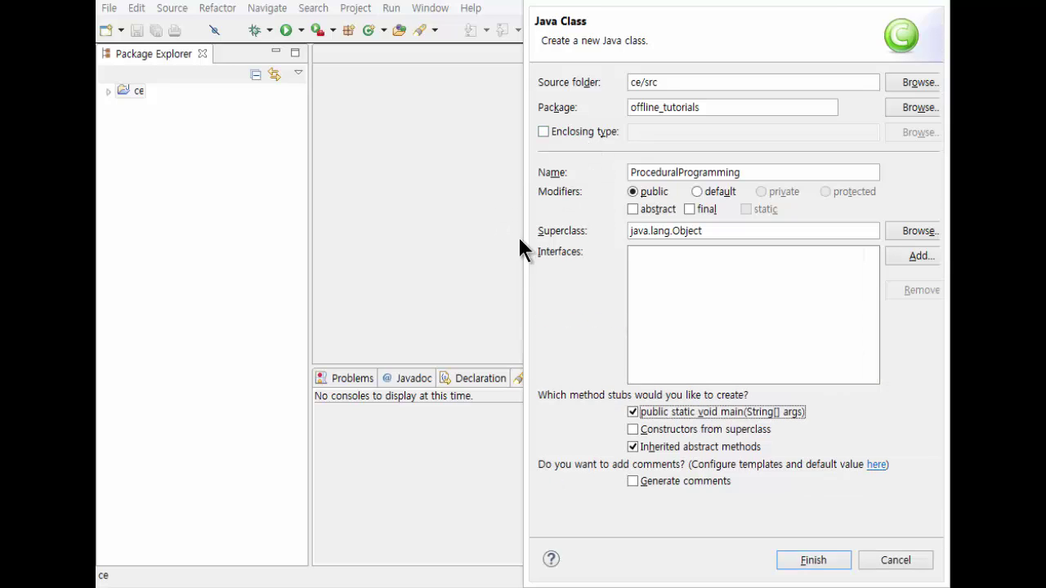
{"action": "left_click", "coordinate": [814, 560]}
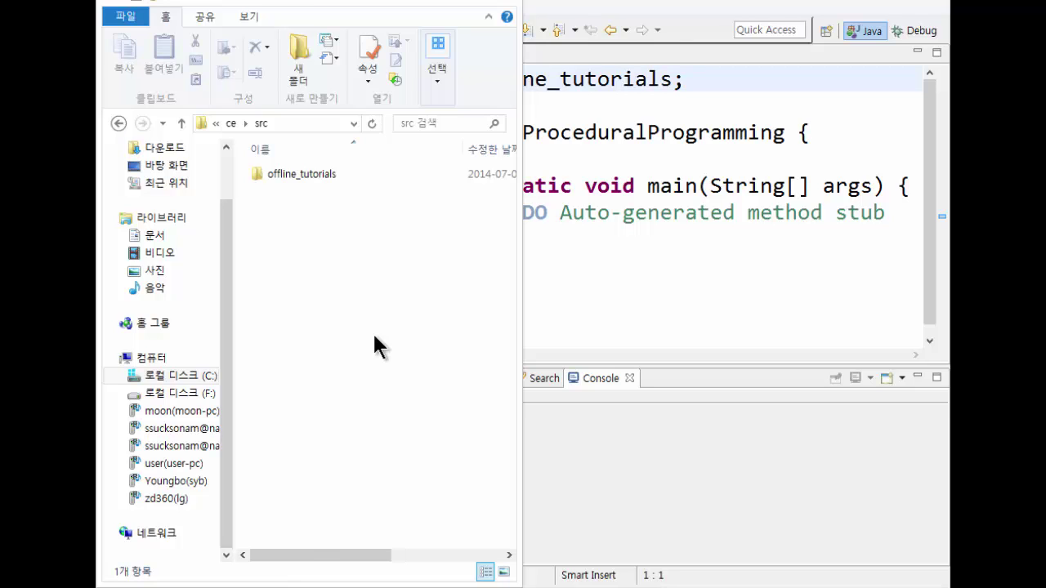
Step: In File Explorer, open the offline_tutorials folder and open ProceduralProgramming.java for editing in the plain text editor
{"action": "double_click", "coordinate": [309, 173]}
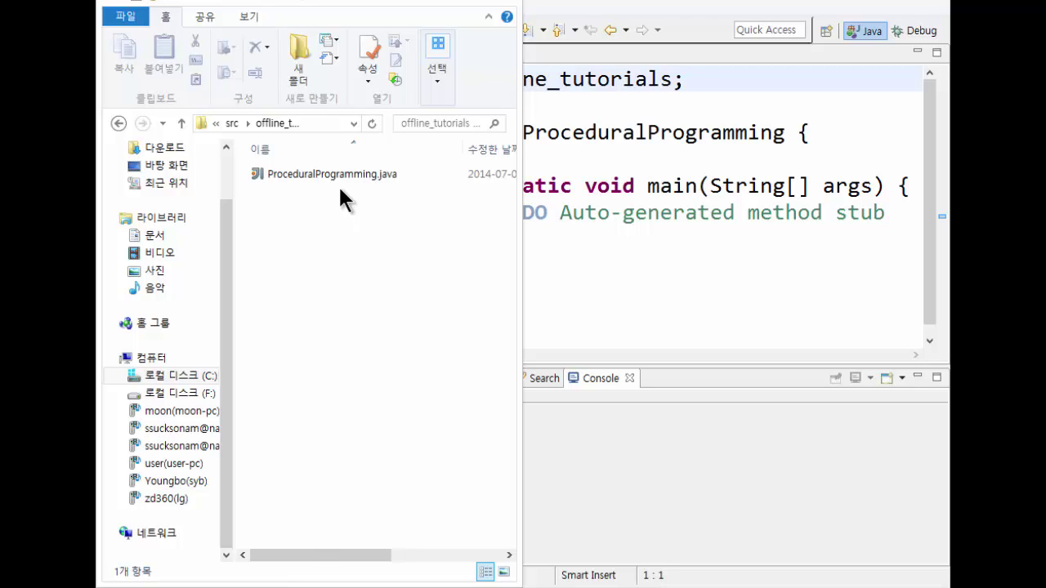
{"action": "left_click", "coordinate": [340, 181]}
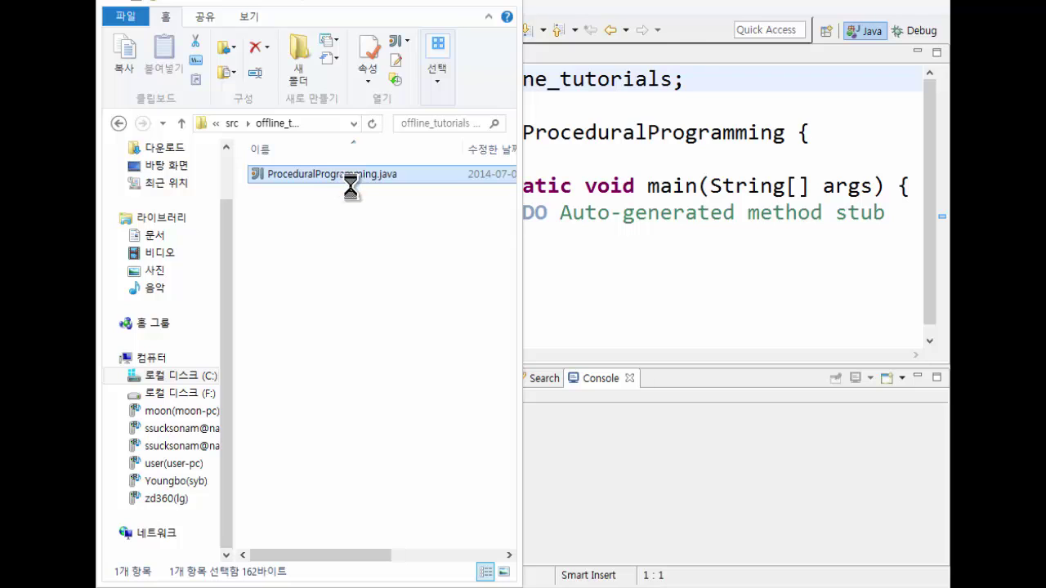
{"action": "key", "text": "shift+F10"}
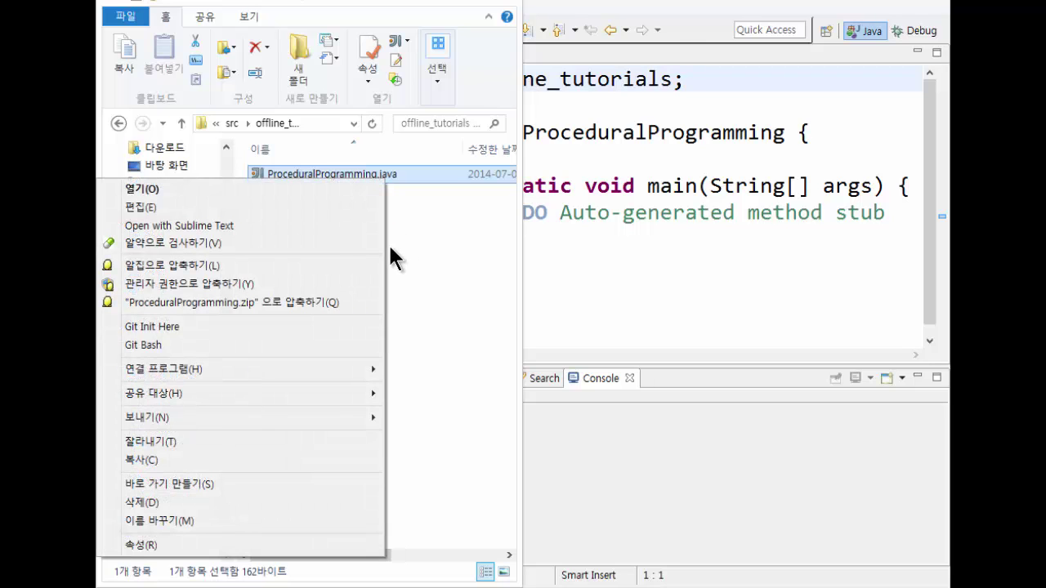
{"action": "left_click", "coordinate": [294, 209]}
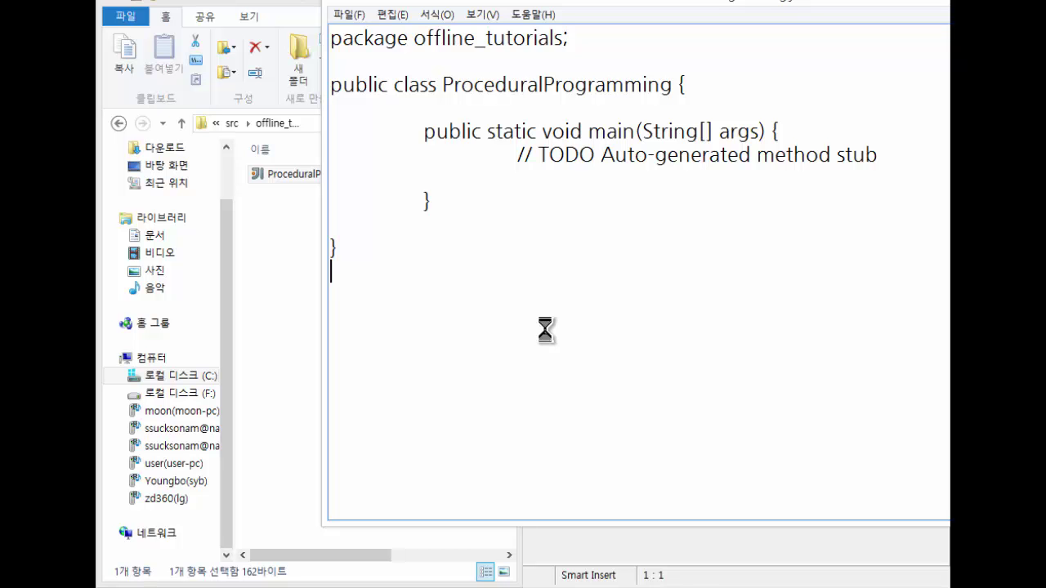
Step: Search the installed apps for "x" and launch Xinics Palette
{"action": "key", "text": "super"}
{"action": "key", "text": "Right"}
{"action": "key", "text": "Right"}
{"action": "key", "text": "Right"}
{"action": "key", "text": "Right"}
{"action": "key", "text": "Right"}
{"action": "key", "text": "Right"}
{"action": "key", "text": "Right"}
{"action": "key", "text": "Right"}
{"action": "key", "text": "Right"}
{"action": "key", "text": "Right"}
{"action": "key", "text": "Right"}
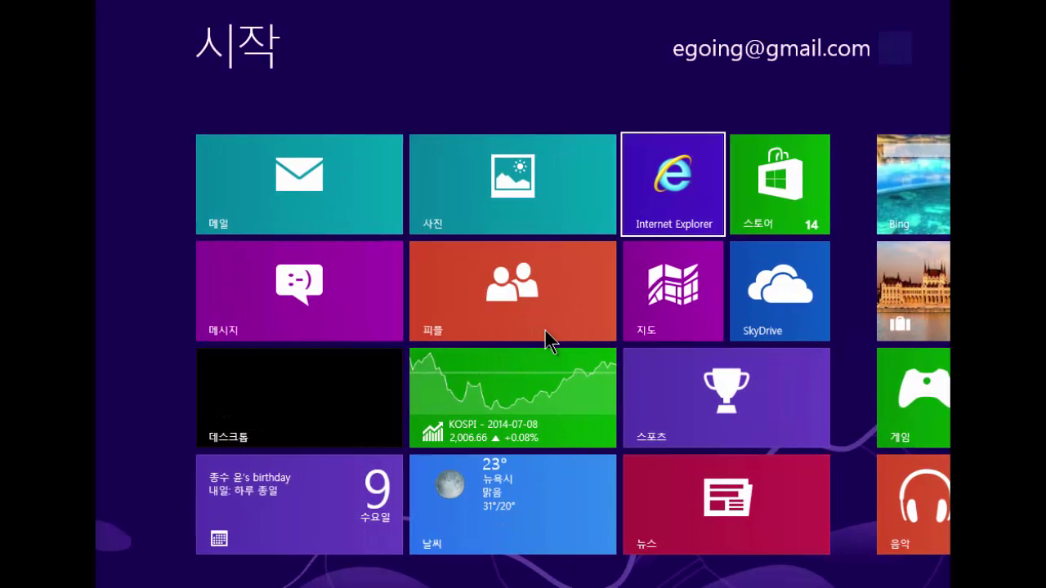
{"action": "key", "text": "Right"}
{"action": "key", "text": "Right"}
{"action": "key", "text": "Right"}
{"action": "key", "text": "Right"}
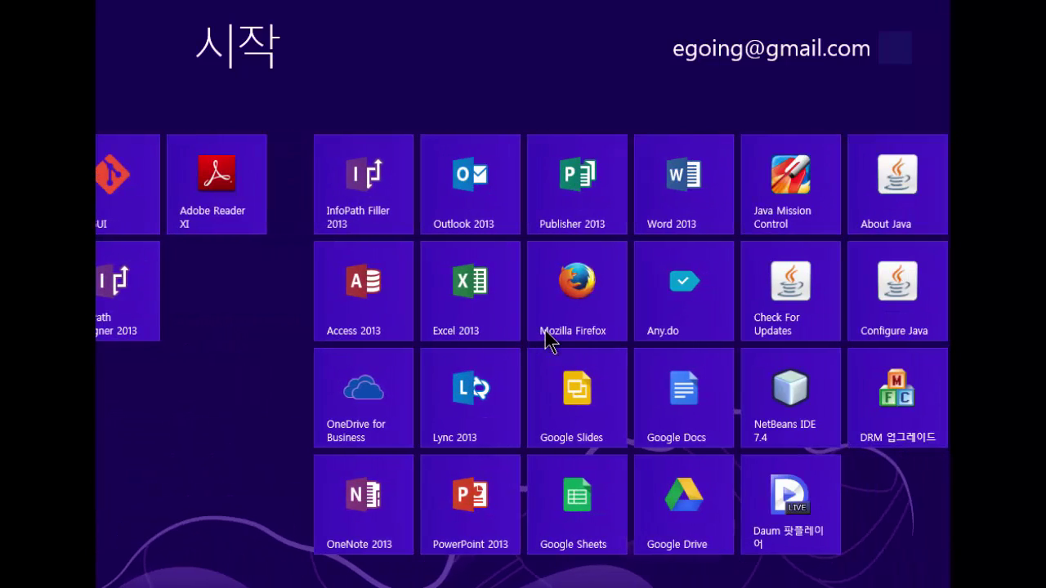
{"action": "type", "text": "x"}
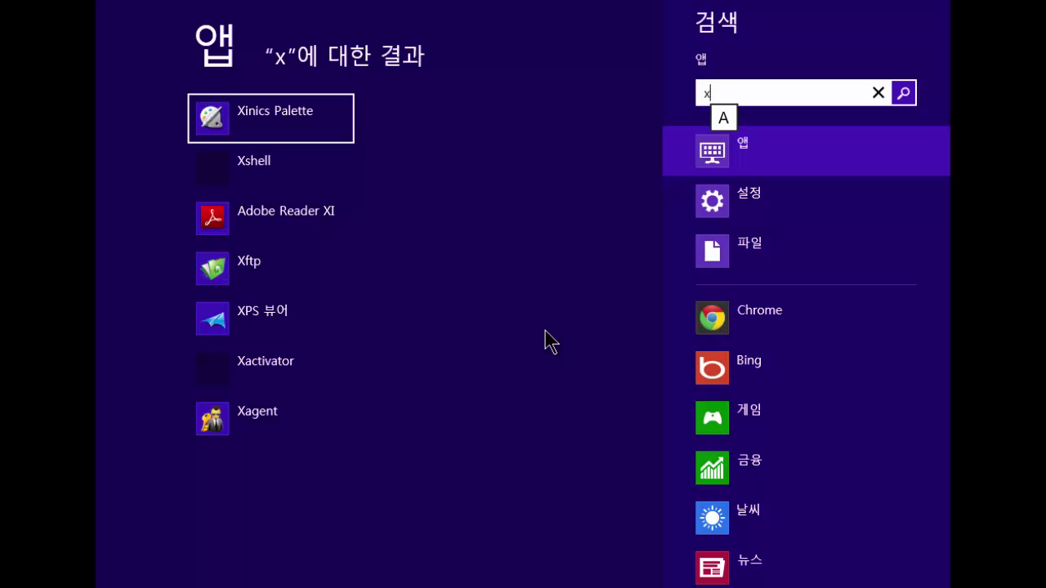
{"action": "key", "text": "super"}
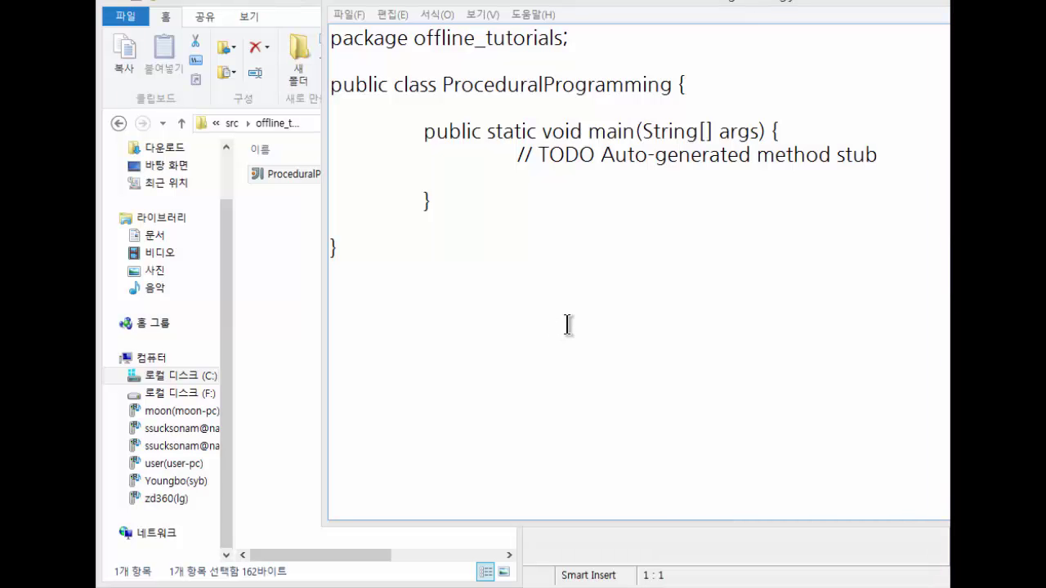
Step: Dock the text editor window to the left half of the screen and bring Eclipse to the front
{"action": "left_click_drag", "start_coordinate": [625, 9], "coordinate": [497, 139]}
{"action": "key", "text": "super+Left"}
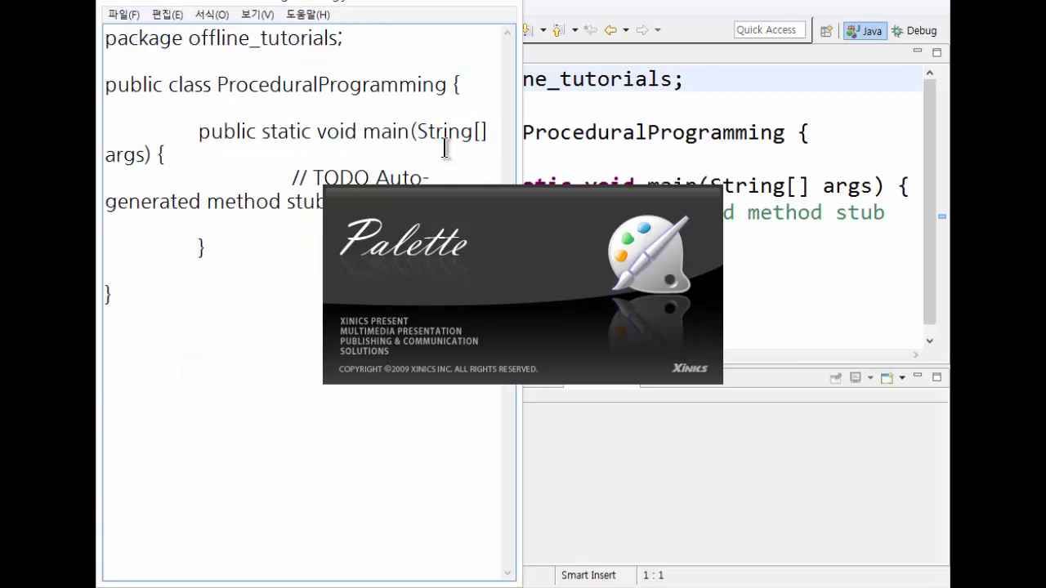
{"action": "left_click", "coordinate": [750, 183]}
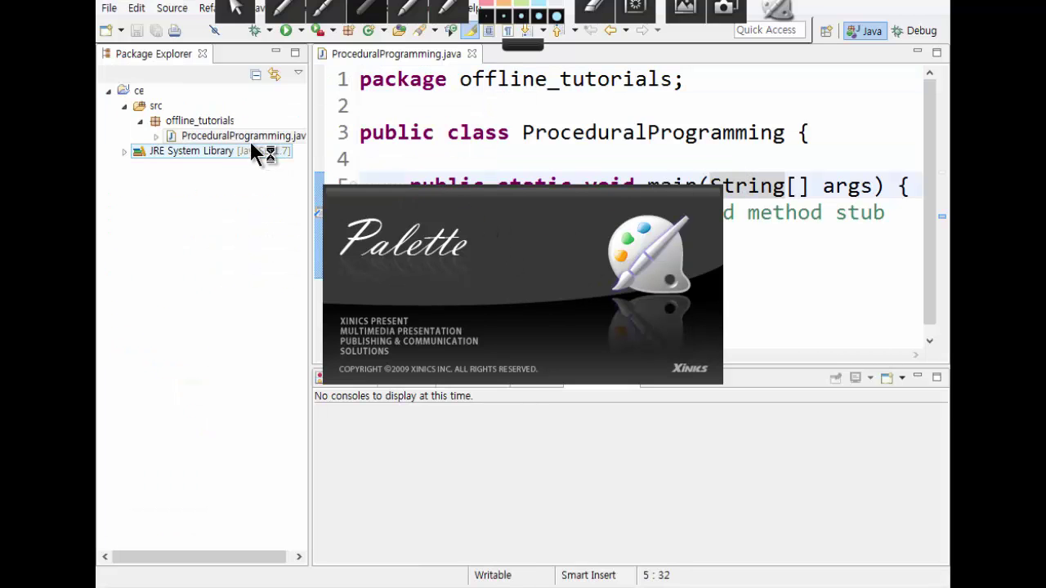